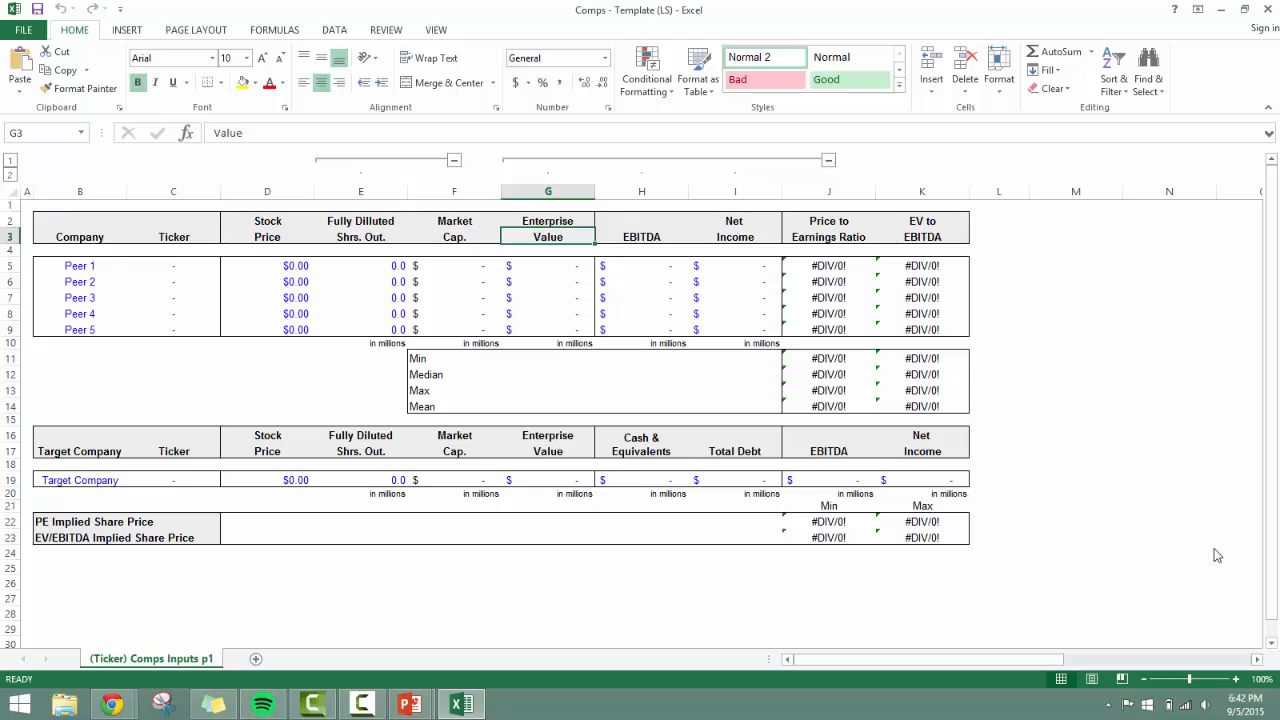
Review the peer table's column headings from Market Cap. and Enterprise Value across to EV to EBITDA.
key(Down)
key(Up)
key(Right)
key(Right)
key(Right)
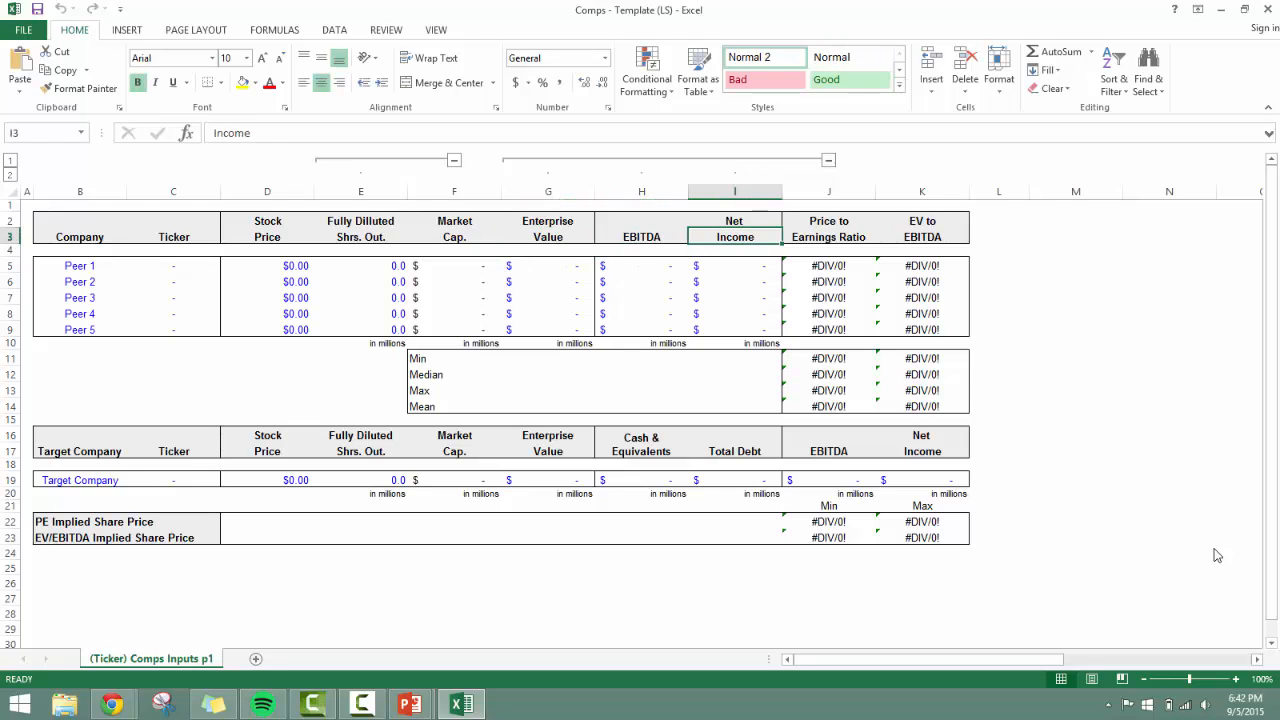
key(Up)
key(Up)
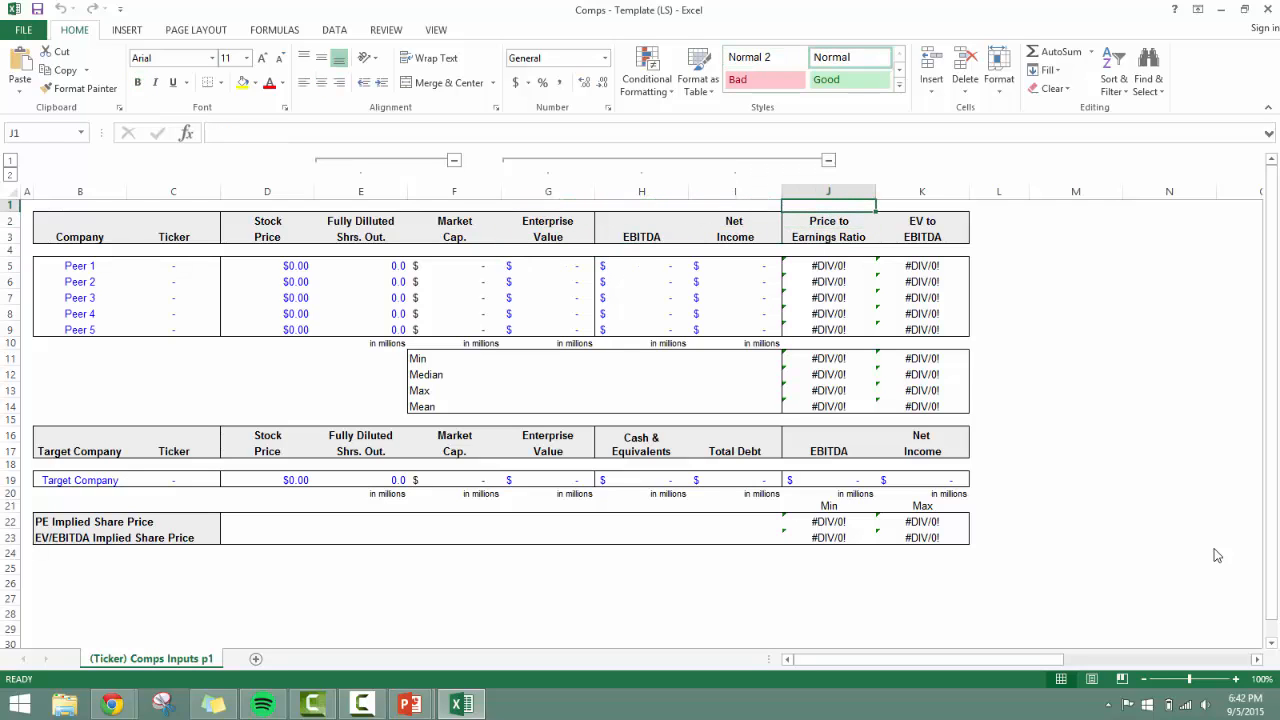
key(Right)
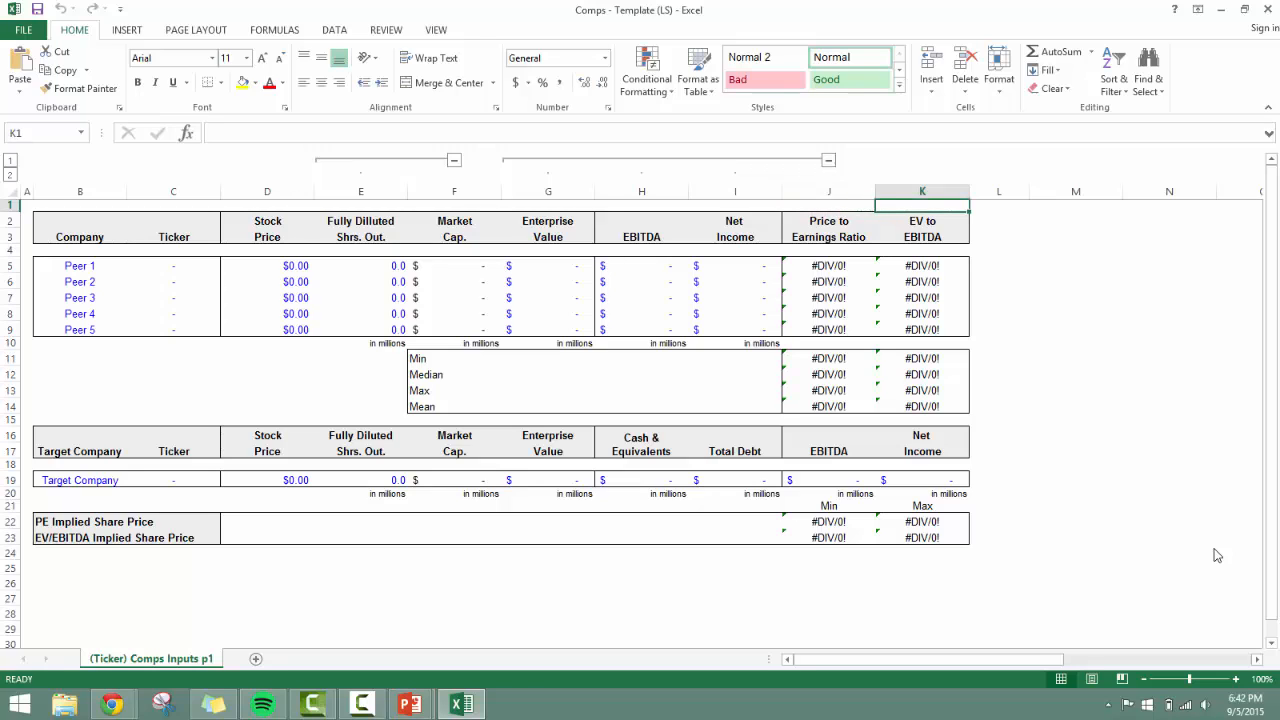
key(Down)
key(Down)
key(Left)
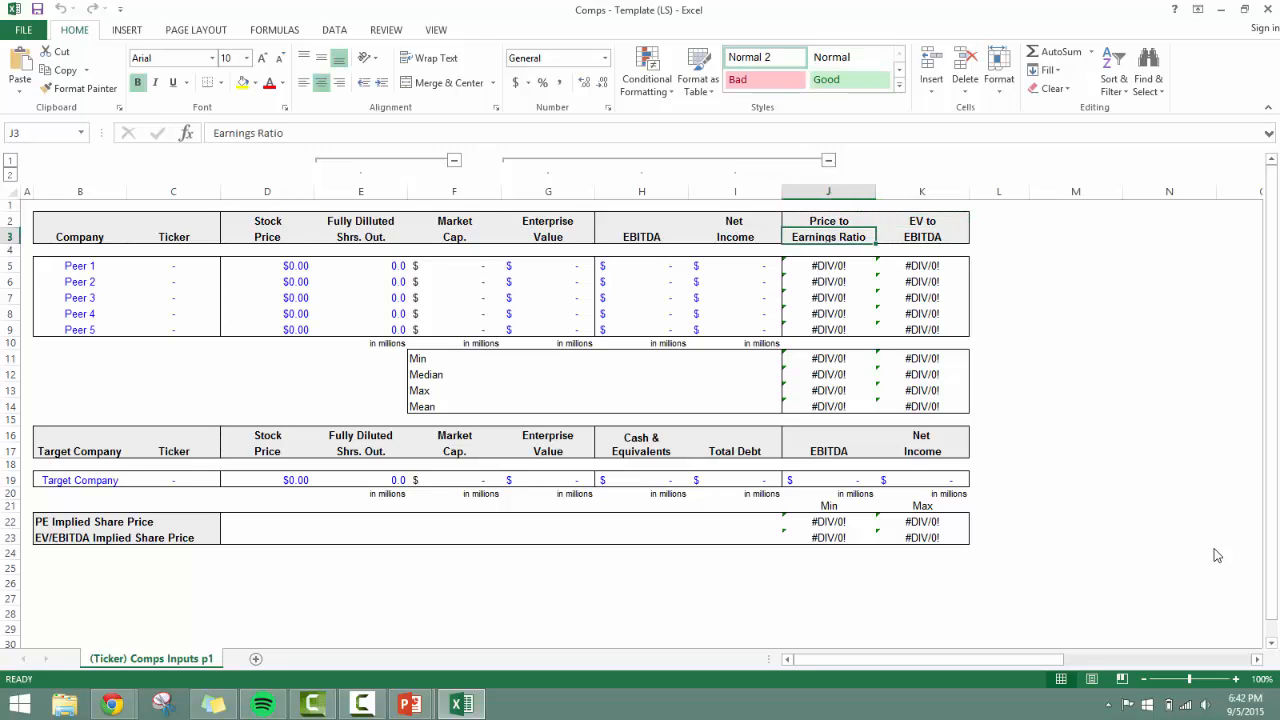
key(Left)
key(Left)
key(Left)
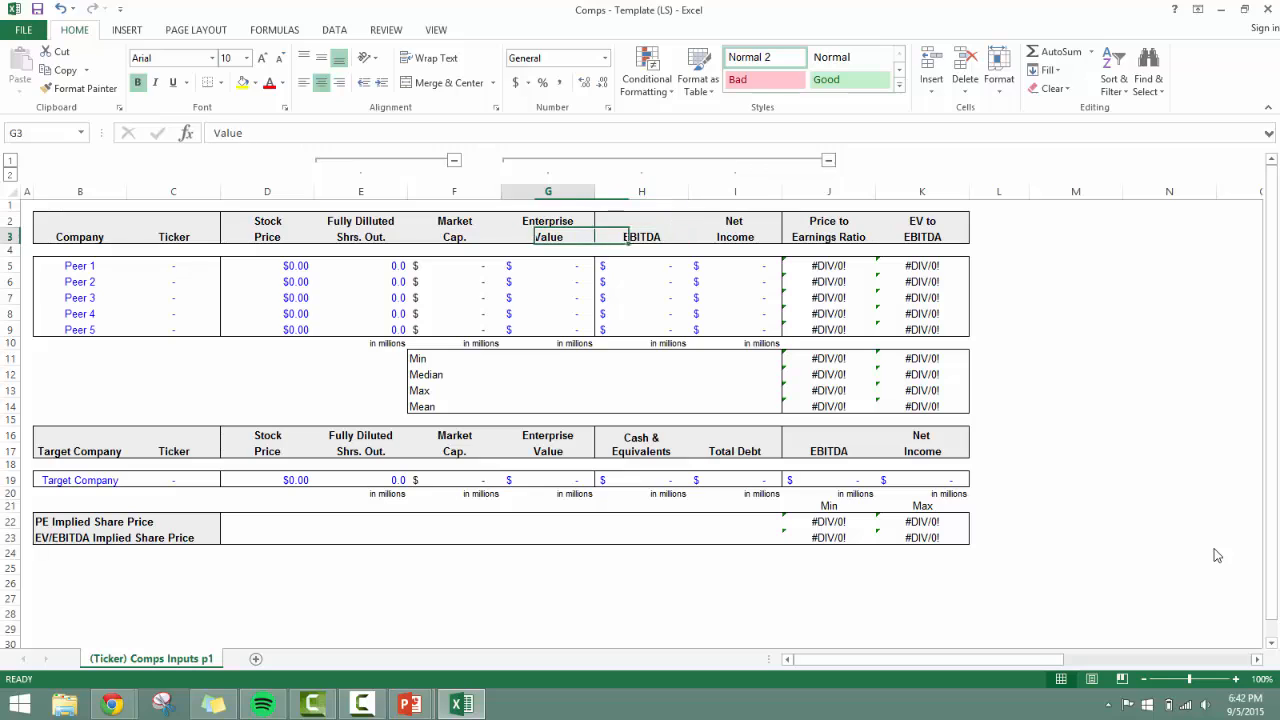
key(Left)
key(Down)
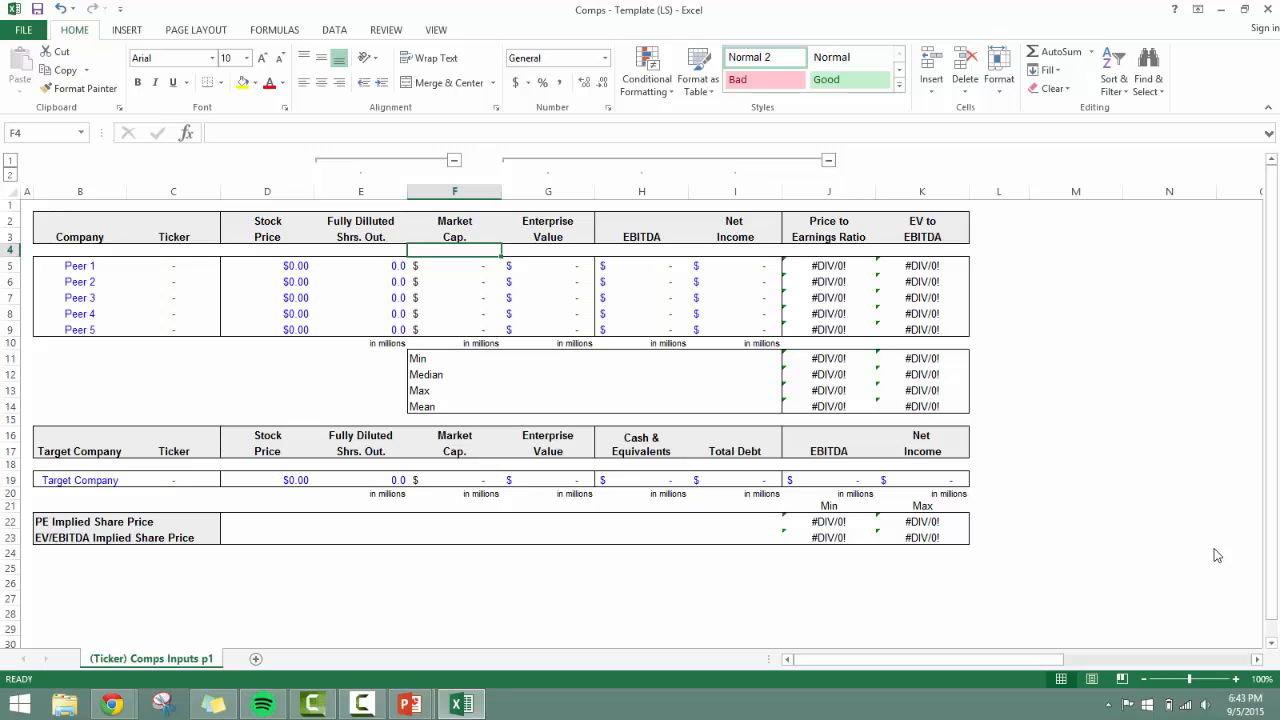
Examine the Enterprise Value input cells for Peer 1 through Peer 5 in G5:G9.
key(Right)
key(Down)
key(Down)
key(Down)
key(Down)
key(Down)
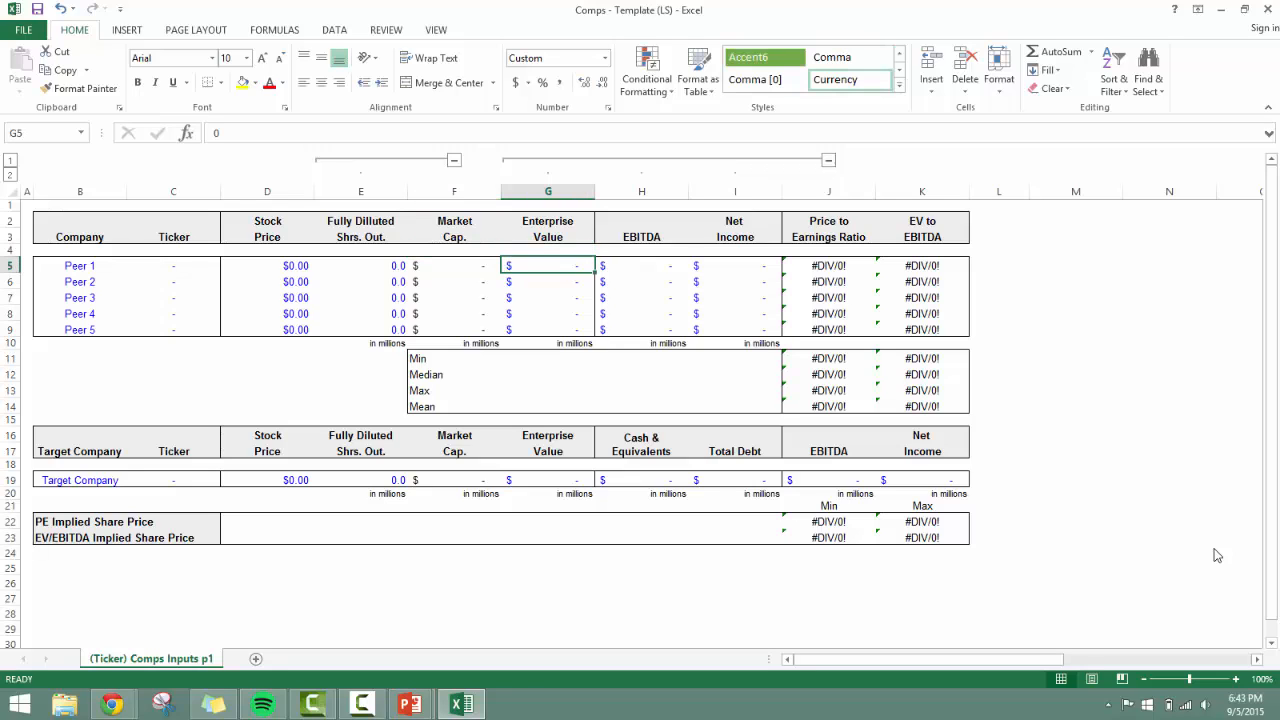
key(Up)
key(Up)
key(Up)
key(Up)
key(Down)
key(Down)
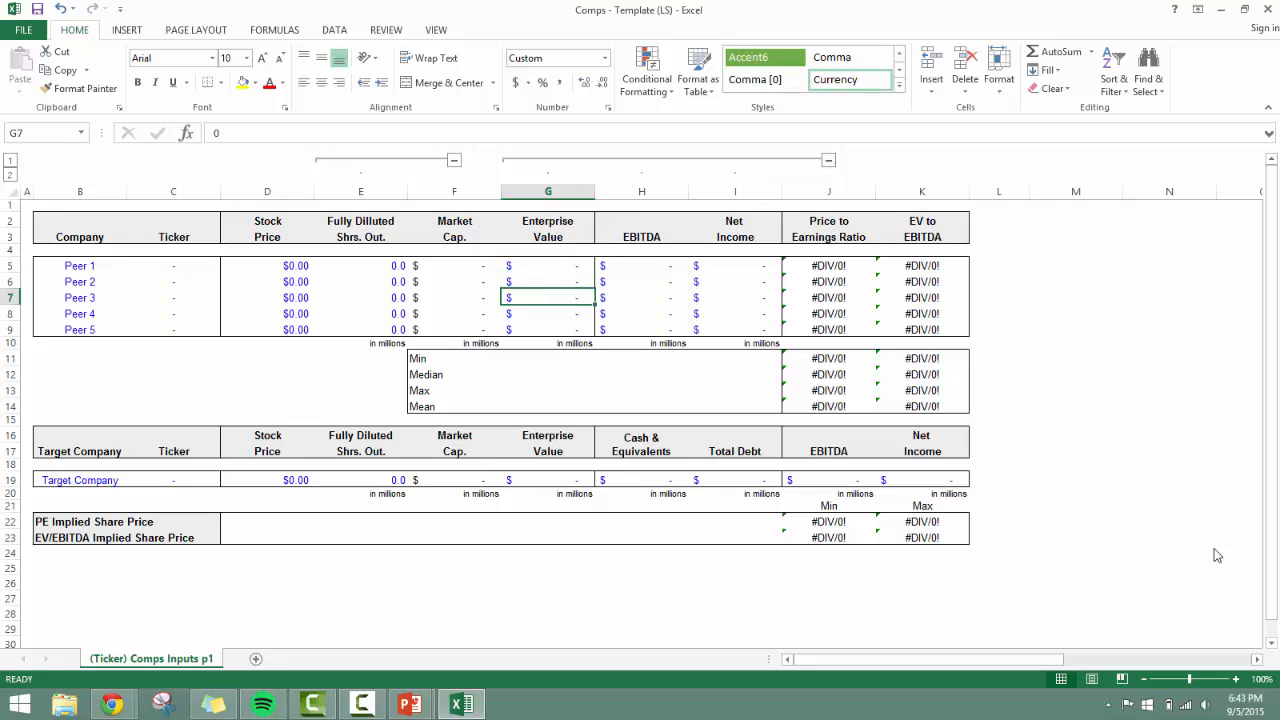
key(Down)
key(Down)
Examine the EBITDA and Net Income input cells for the five peers in H5:I9.
key(Right)
key(Right)
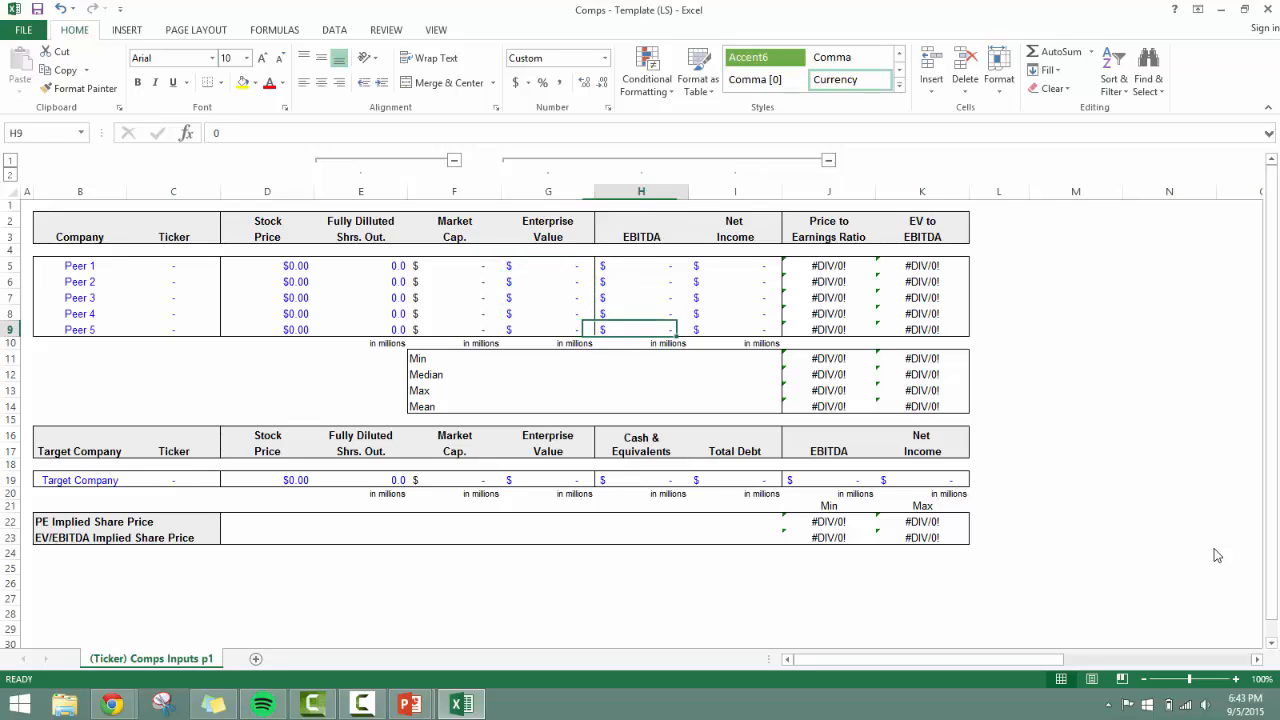
key(Up)
key(Up)
key(Up)
key(Up)
key(Left)
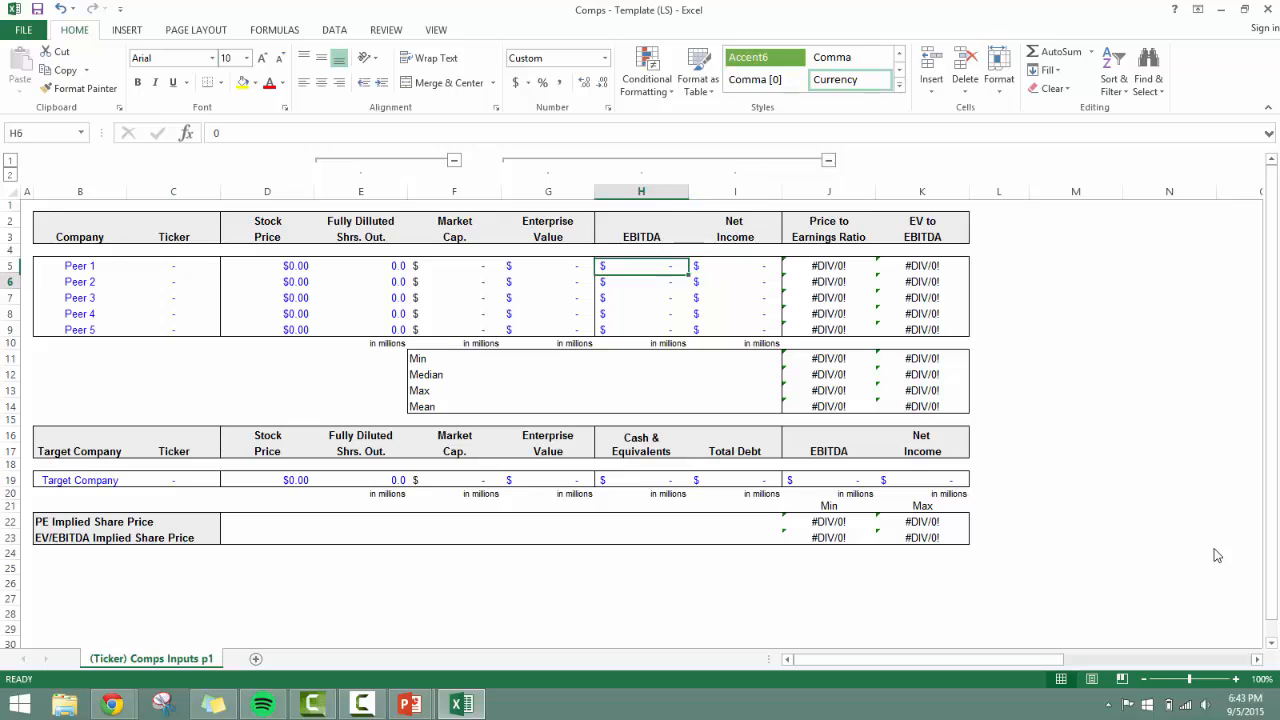
key(Down)
key(Right)
key(Down)
key(Left)
key(Right)
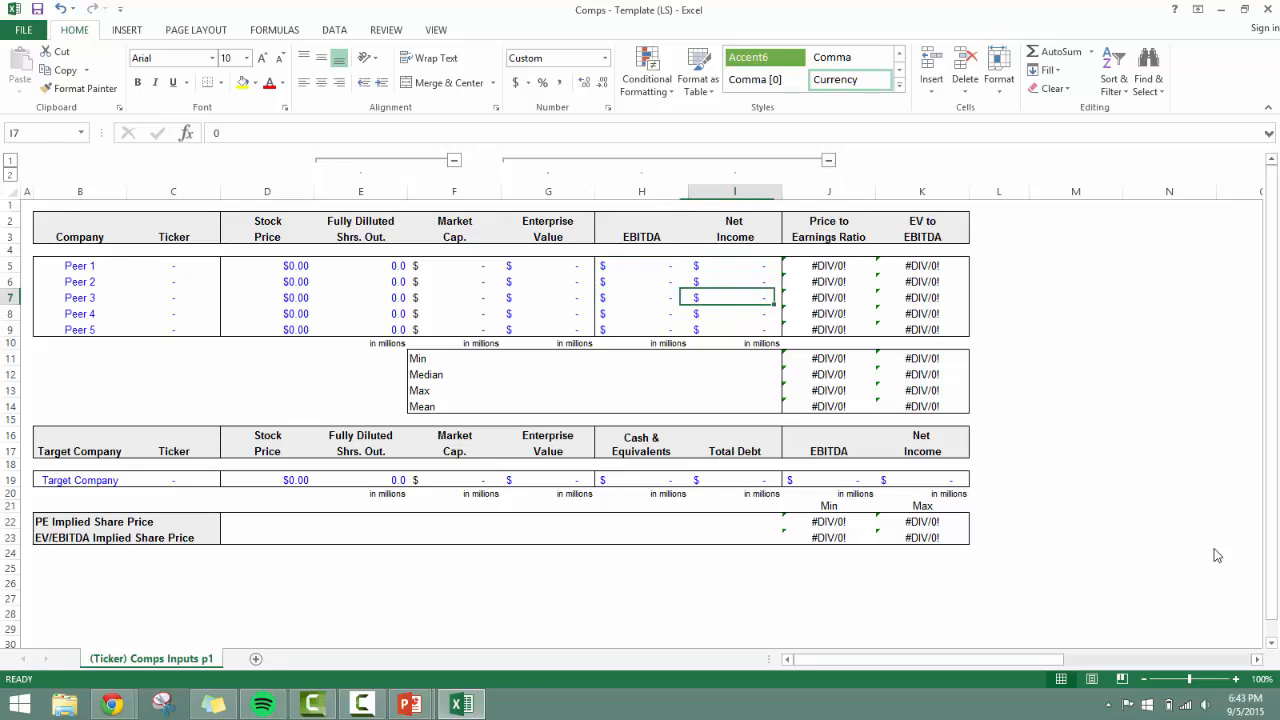
key(Down)
key(Left)
key(Down)
key(Right)
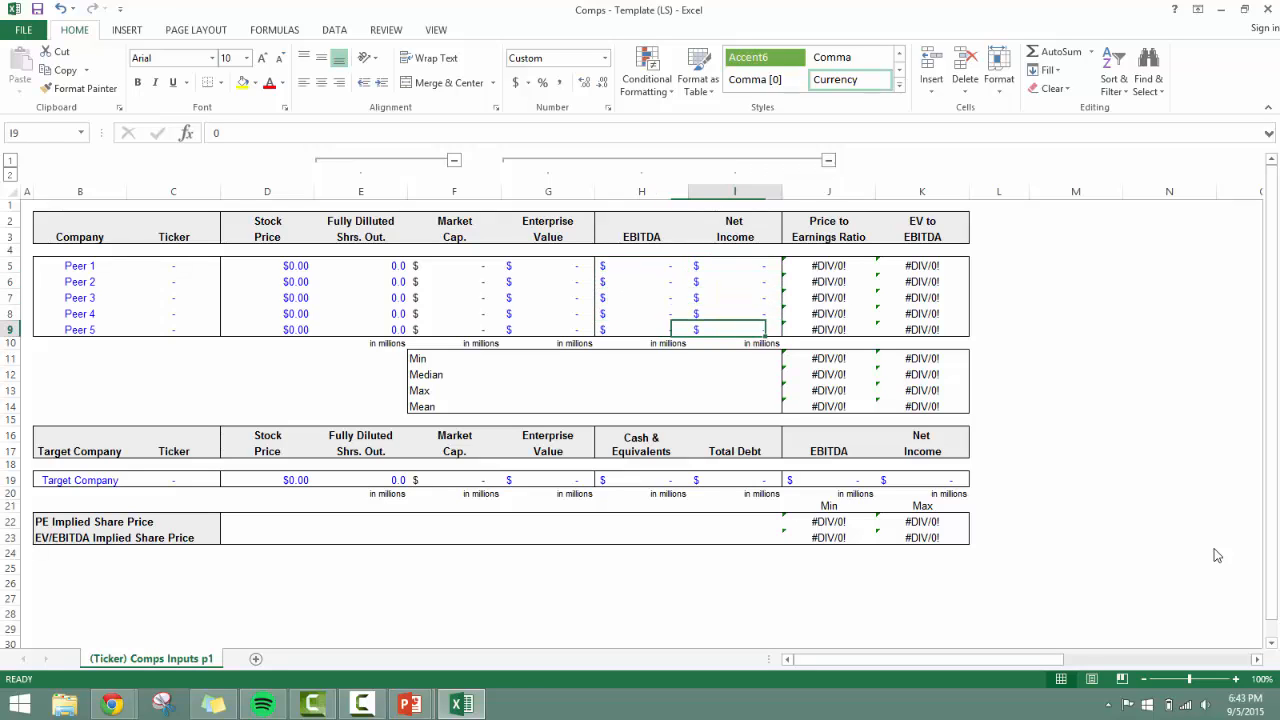
Inspect the Price to Earnings Ratio formulas for the peers in J5:J9 and the cells they reference.
key(Up)
key(Up)
key(Up)
key(Up)
key(Up)
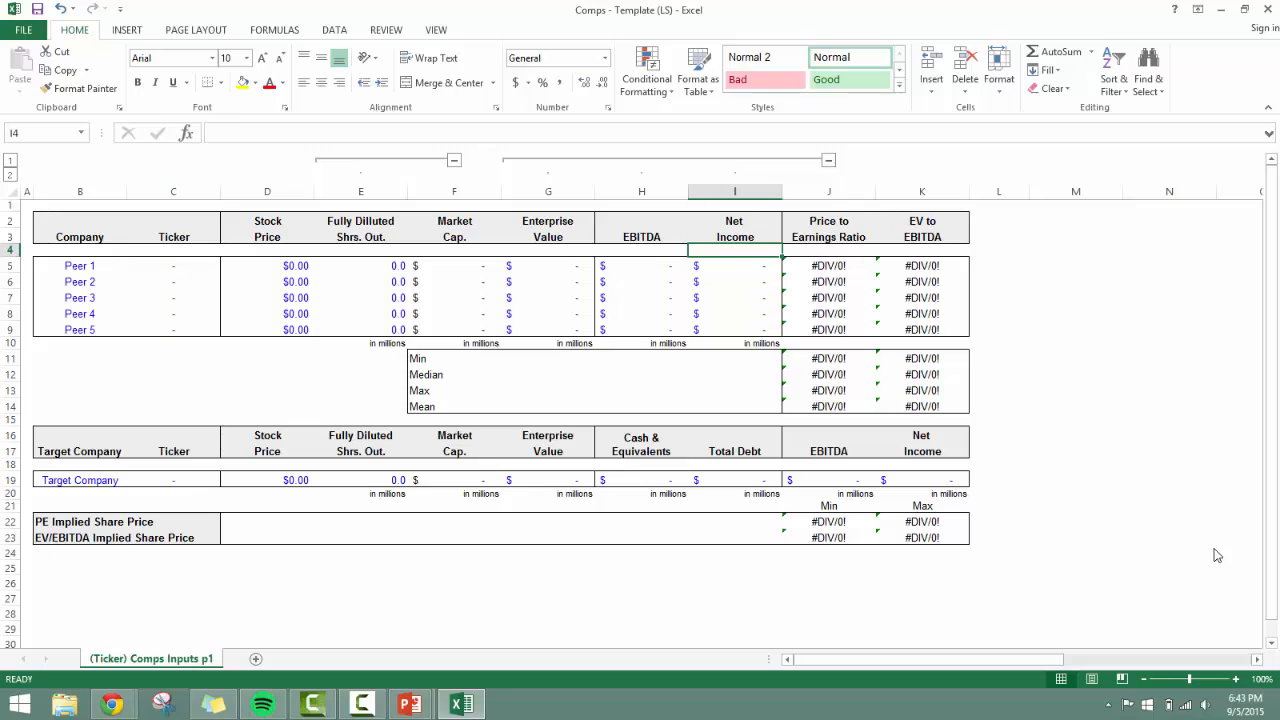
key(Down)
key(Right)
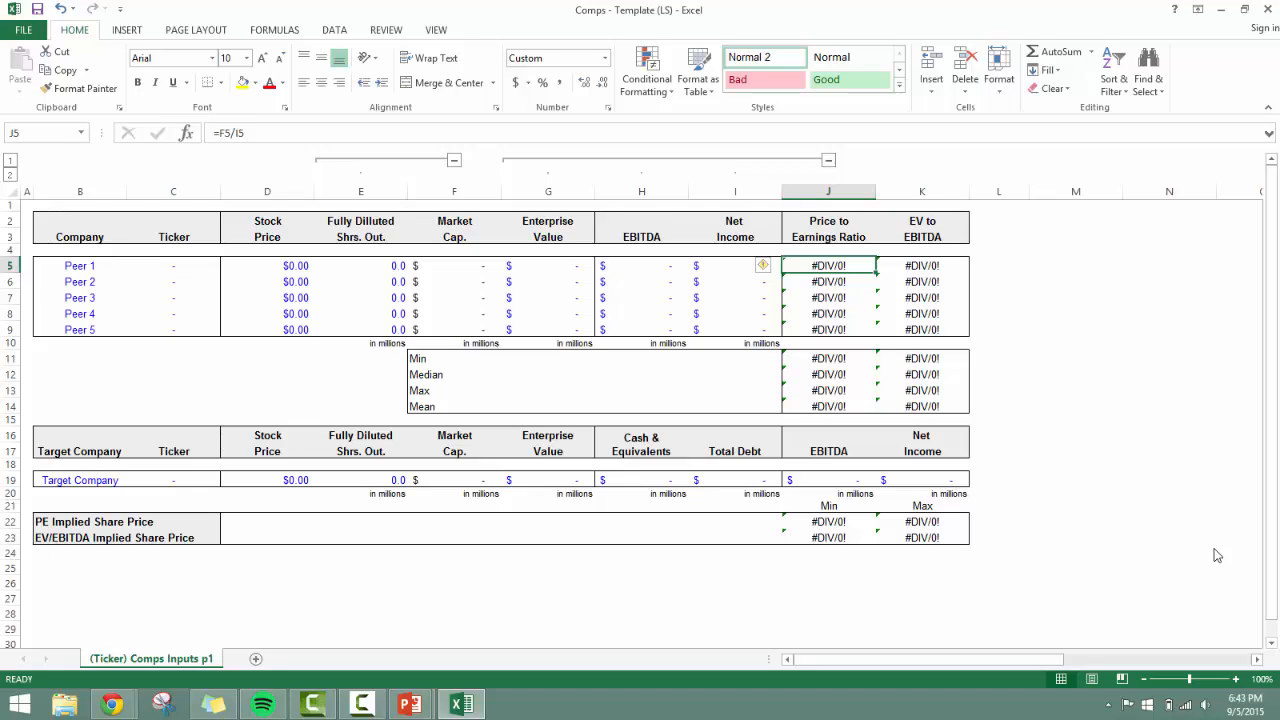
key(F2)
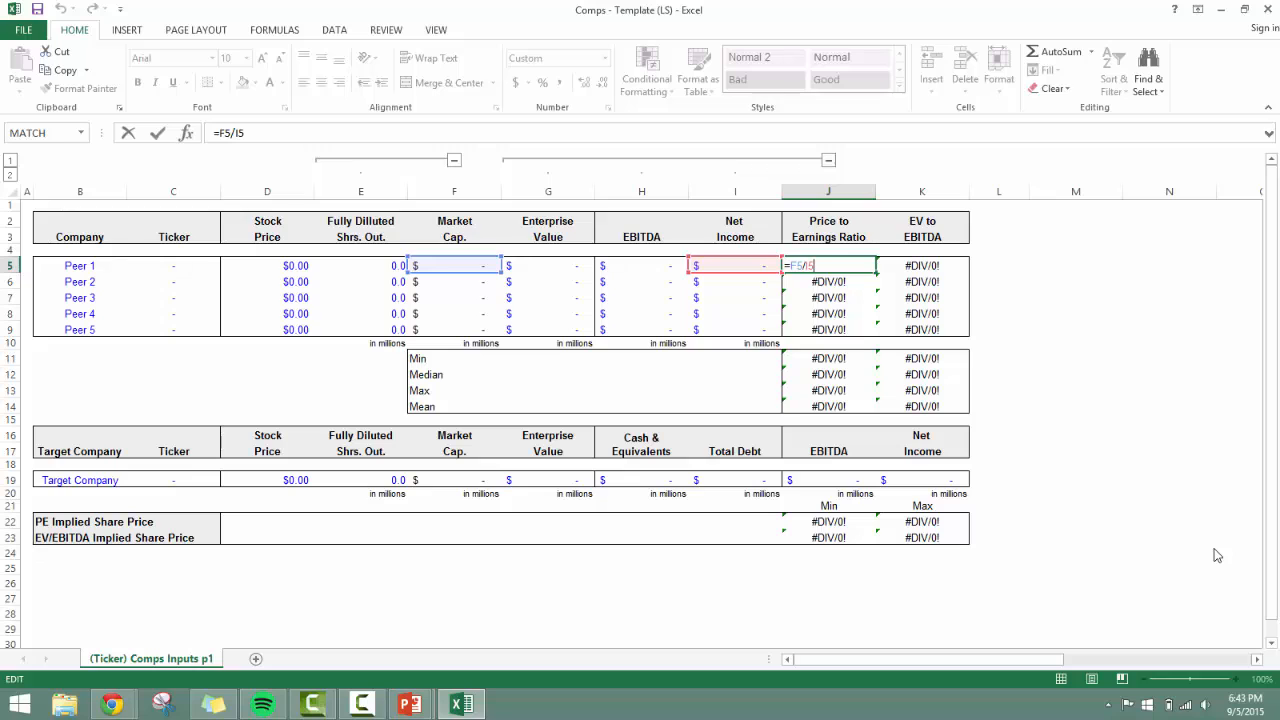
key(Return)
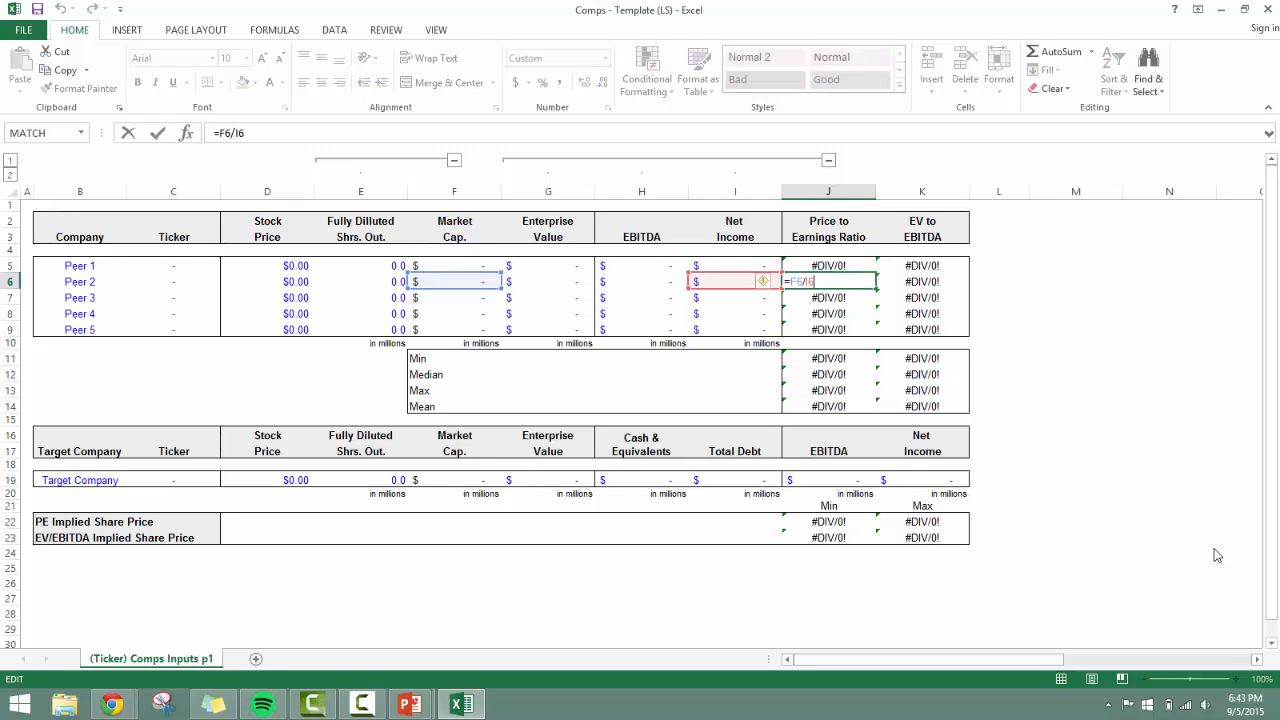
key(Return)
key(F2)
key(Down)
key(F2)
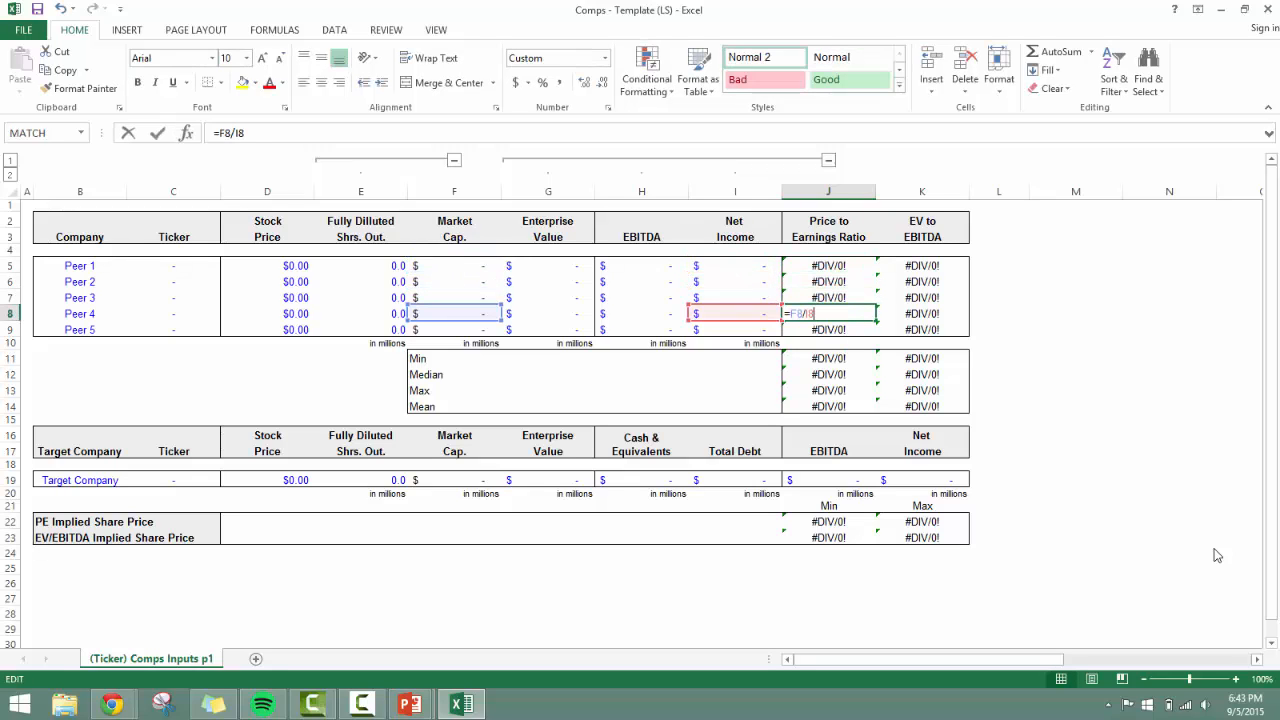
key(Escape)
key(Down)
key(F2)
key(Escape)
Inspect the EV to EBITDA formula for Peer 1 in K5 and the cells it references.
key(Right)
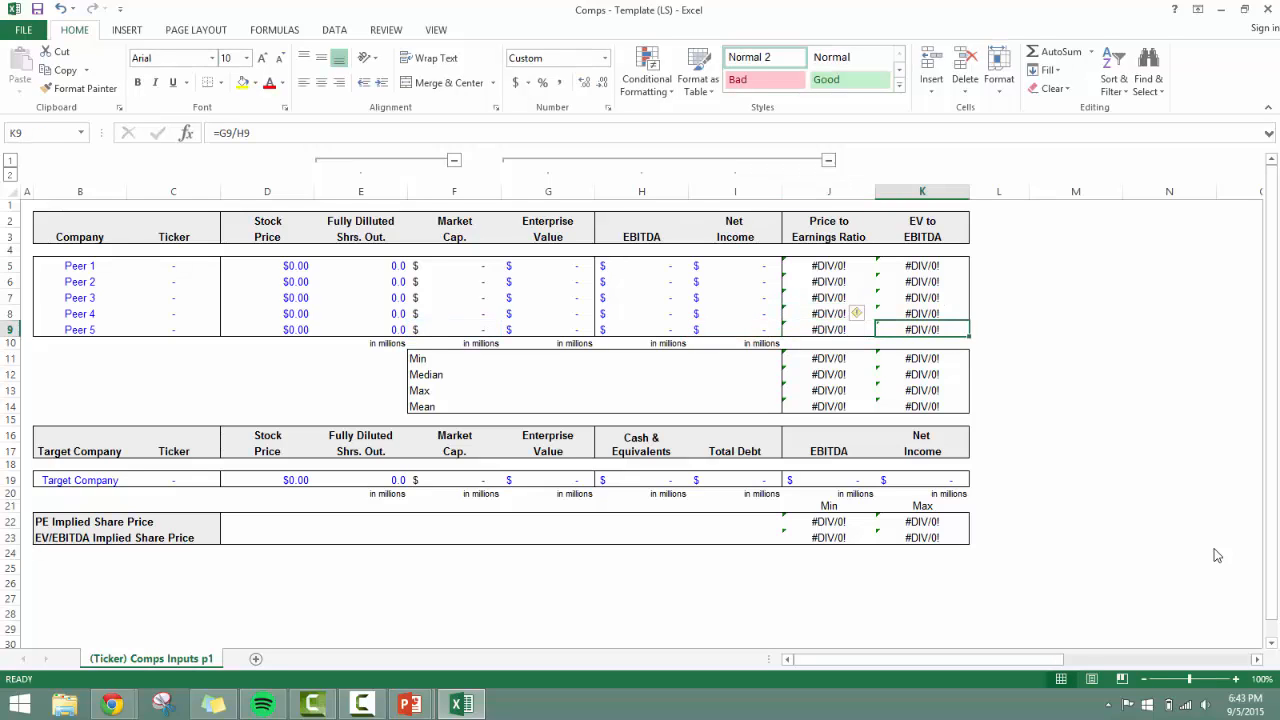
key(Up)
key(Up)
key(Up)
key(Up)
key(F2)
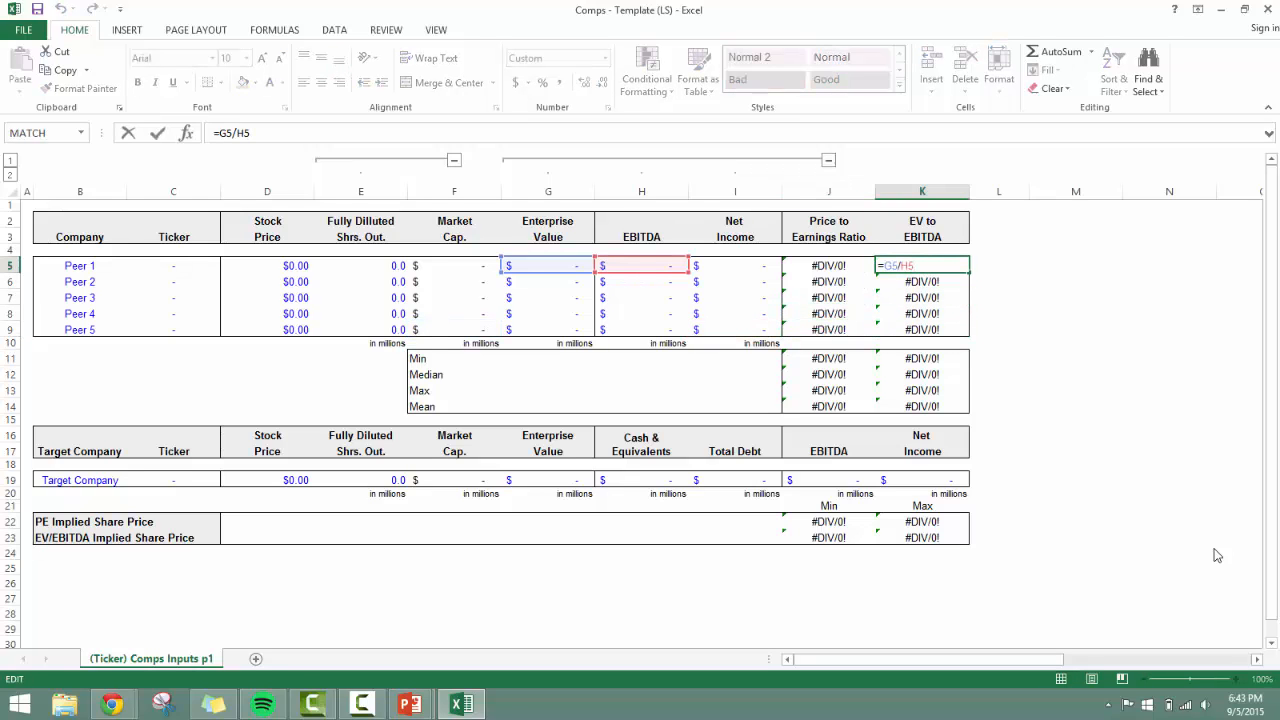
key(Escape)
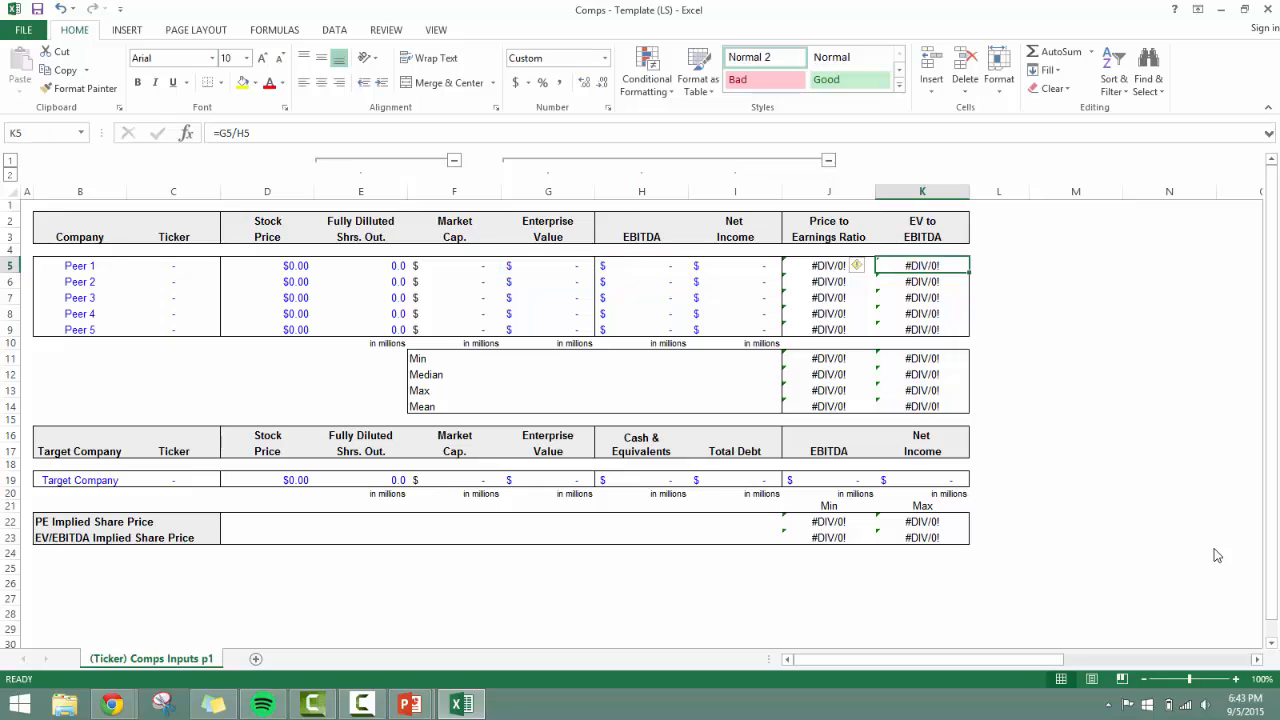
Check Peer 1's Enterprise Value, EBITDA and Net Income input cells in G5:I5.
key(Left)
key(Left)
key(Left)
key(Left)
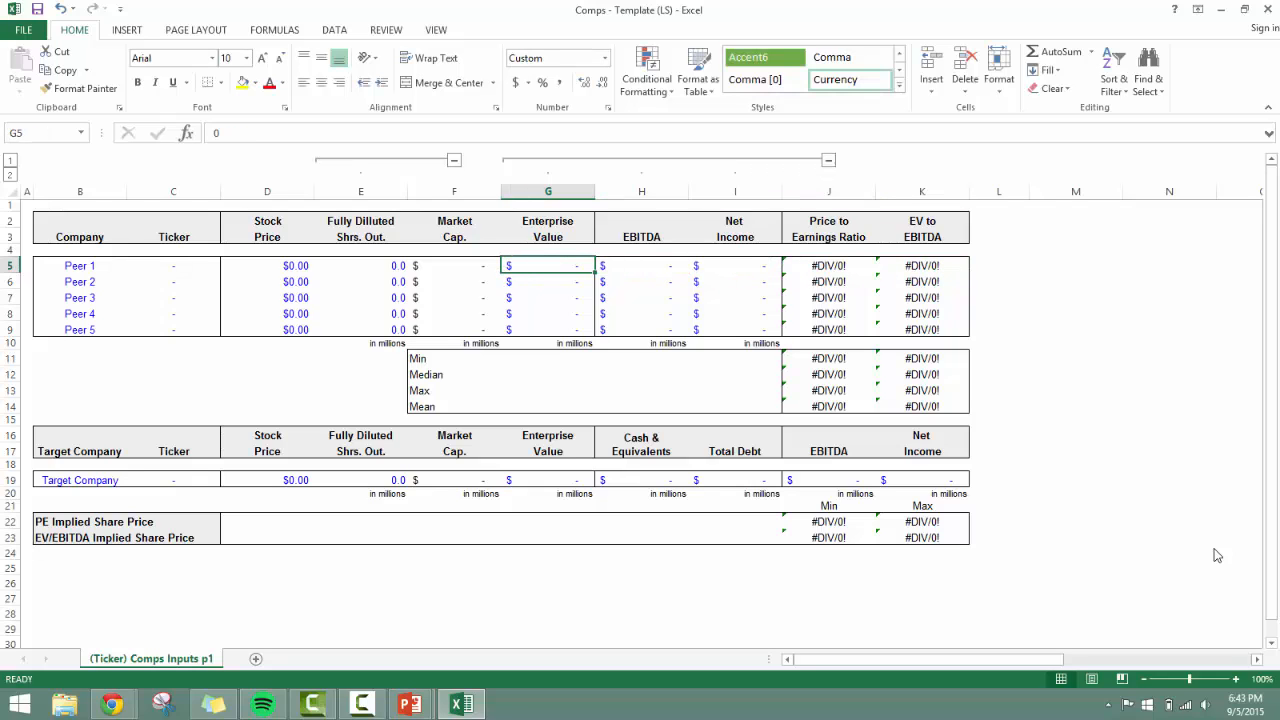
key(F2)
key(Escape)
key(Right)
key(Right)
key(Right)
key(Right)
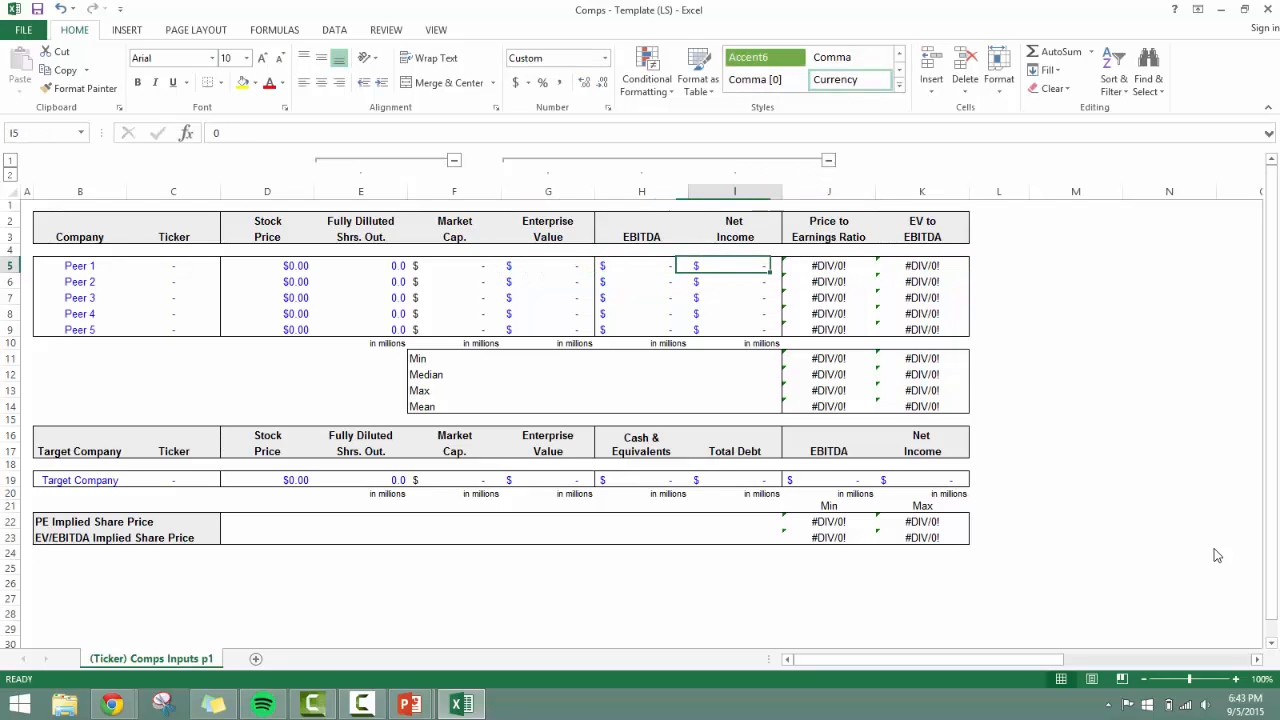
Examine the Min, Median, Max and Mean formulas below the peer ratios, covering J11:J14.
key(Down)
key(Down)
key(Down)
key(Down)
key(Down)
key(Down)
key(Down)
key(Up)
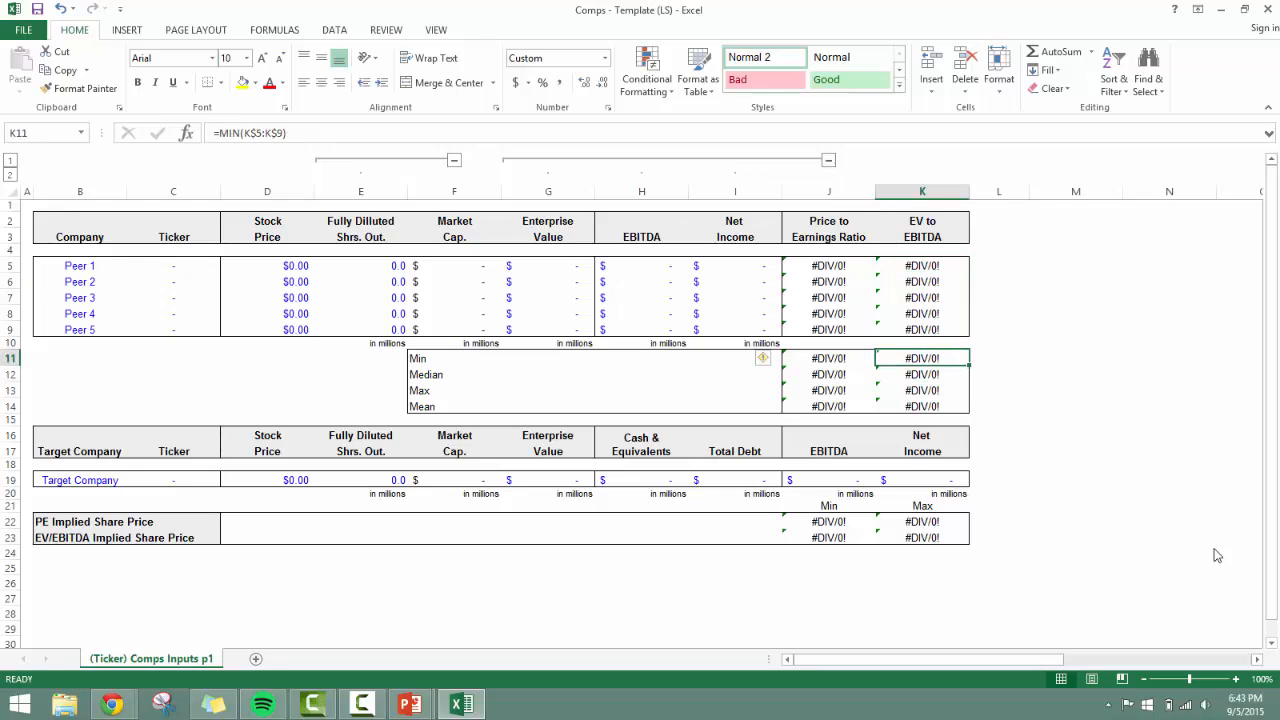
key(Left)
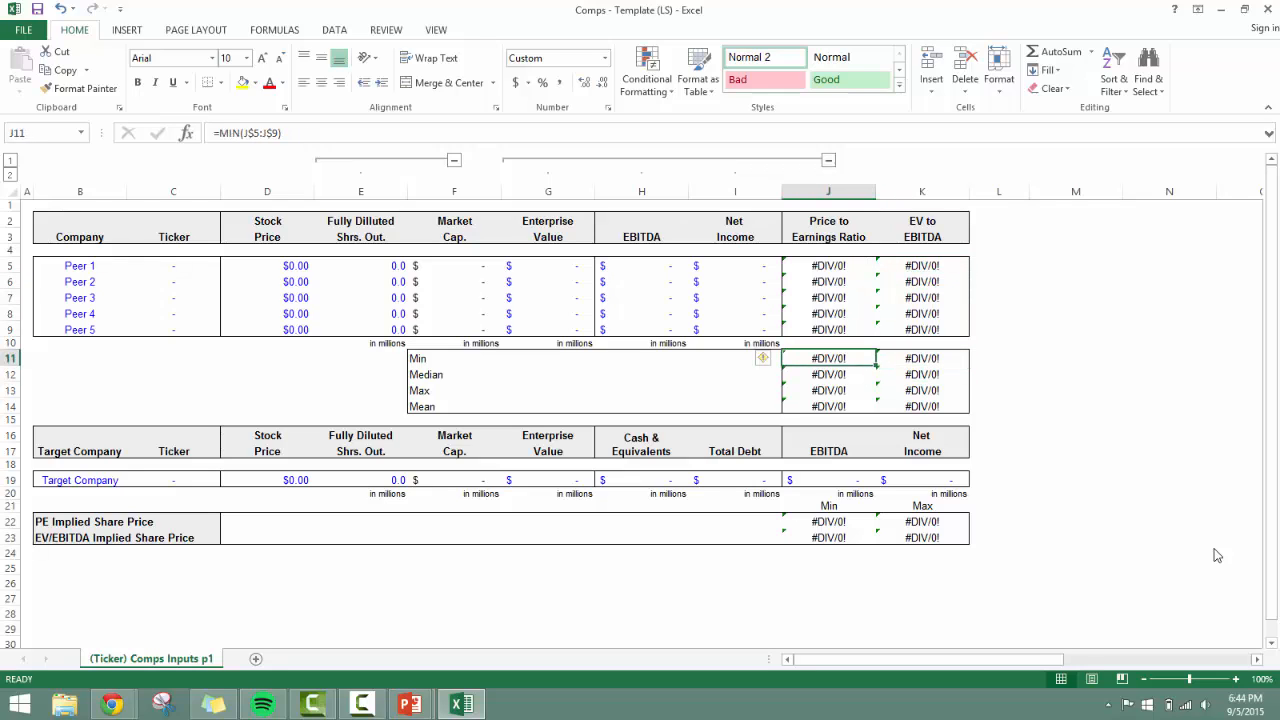
key(Down)
key(Down)
key(Down)
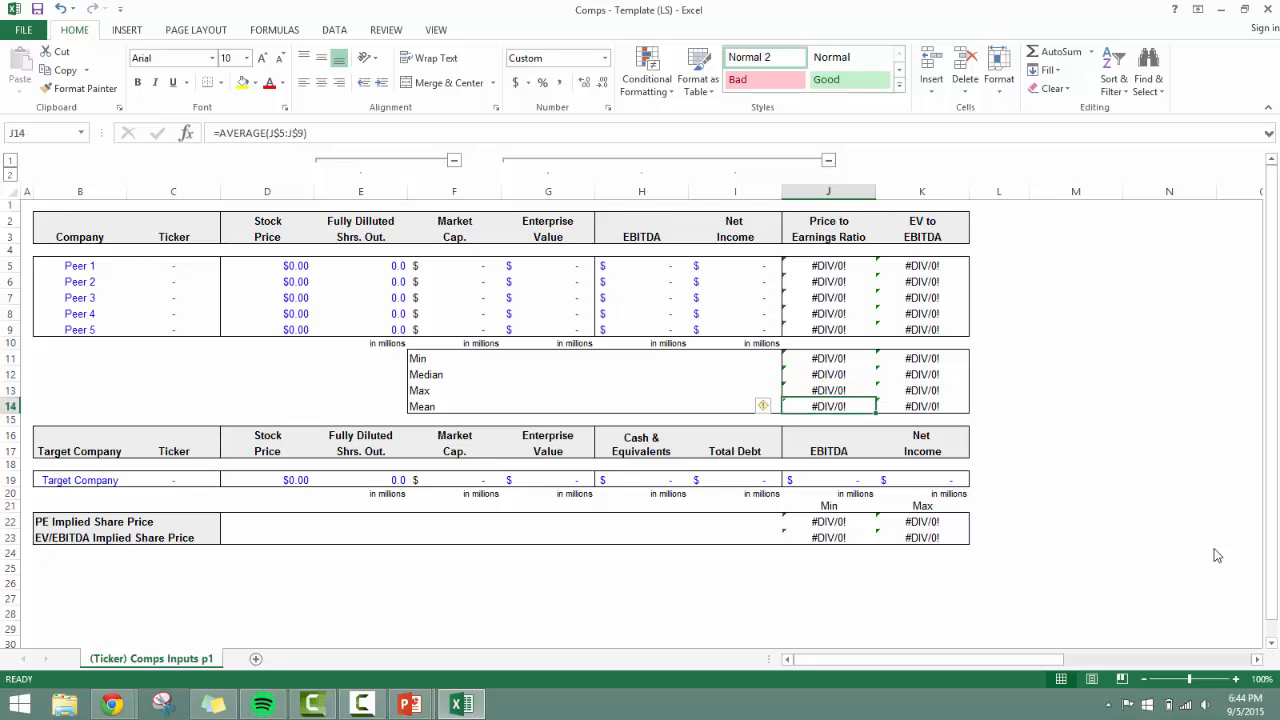
key(Up)
Review the peer table's input columns from Fully Diluted Shares Outstanding to Enterprise Value.
key(Up)
key(Up)
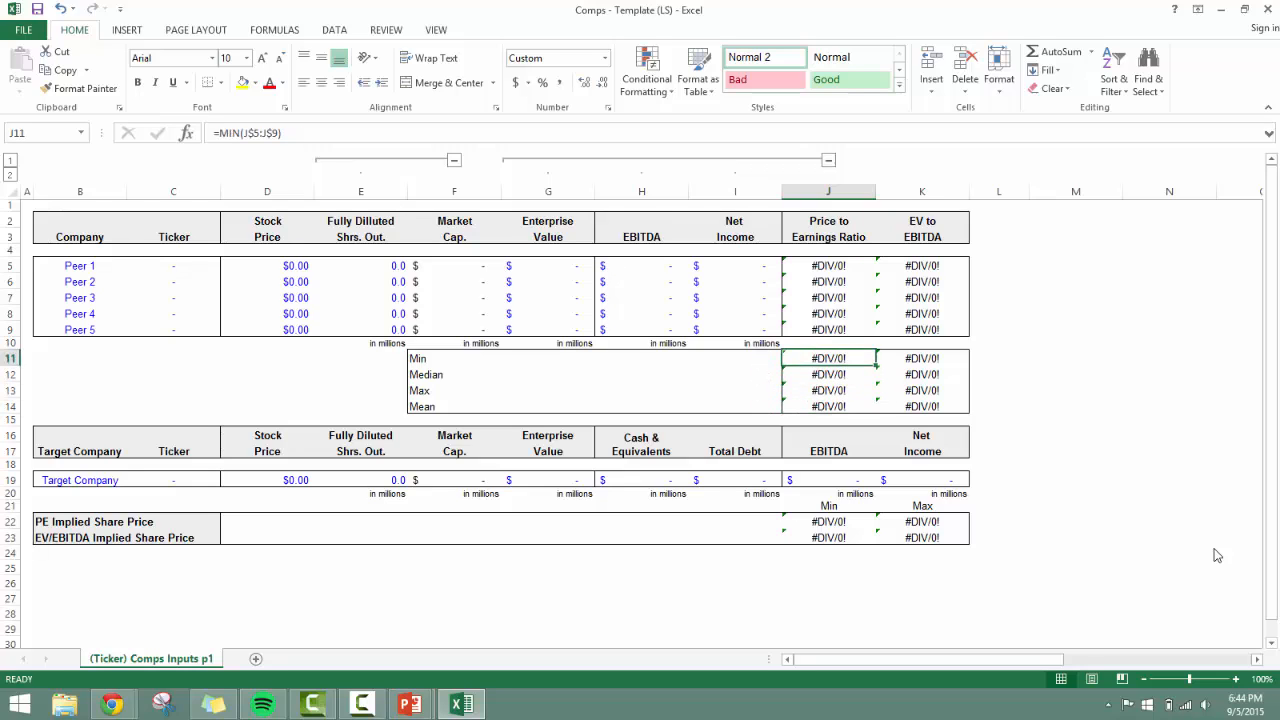
key(Left)
key(Up)
key(Up)
key(Up)
key(Up)
key(Up)
key(Up)
key(Up)
key(Up)
key(Up)
key(Up)
key(Left)
key(Left)
key(Left)
key(Left)
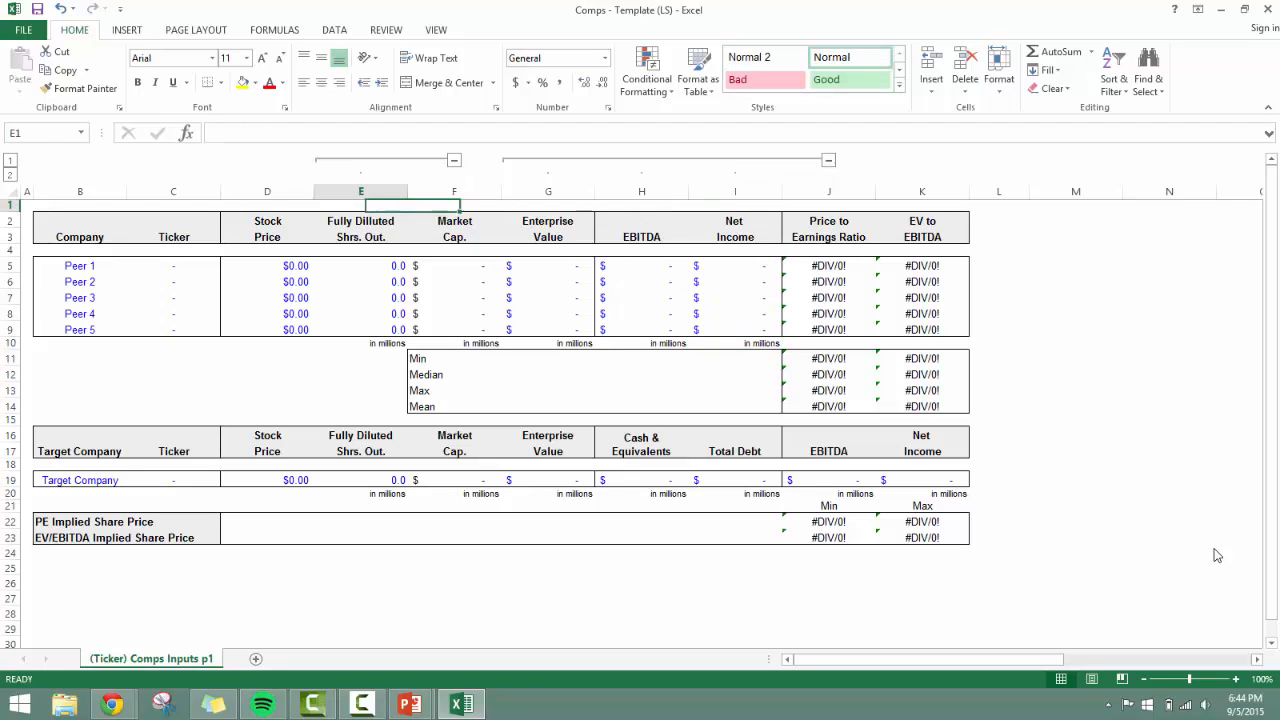
key(Down)
key(Right)
key(Left)
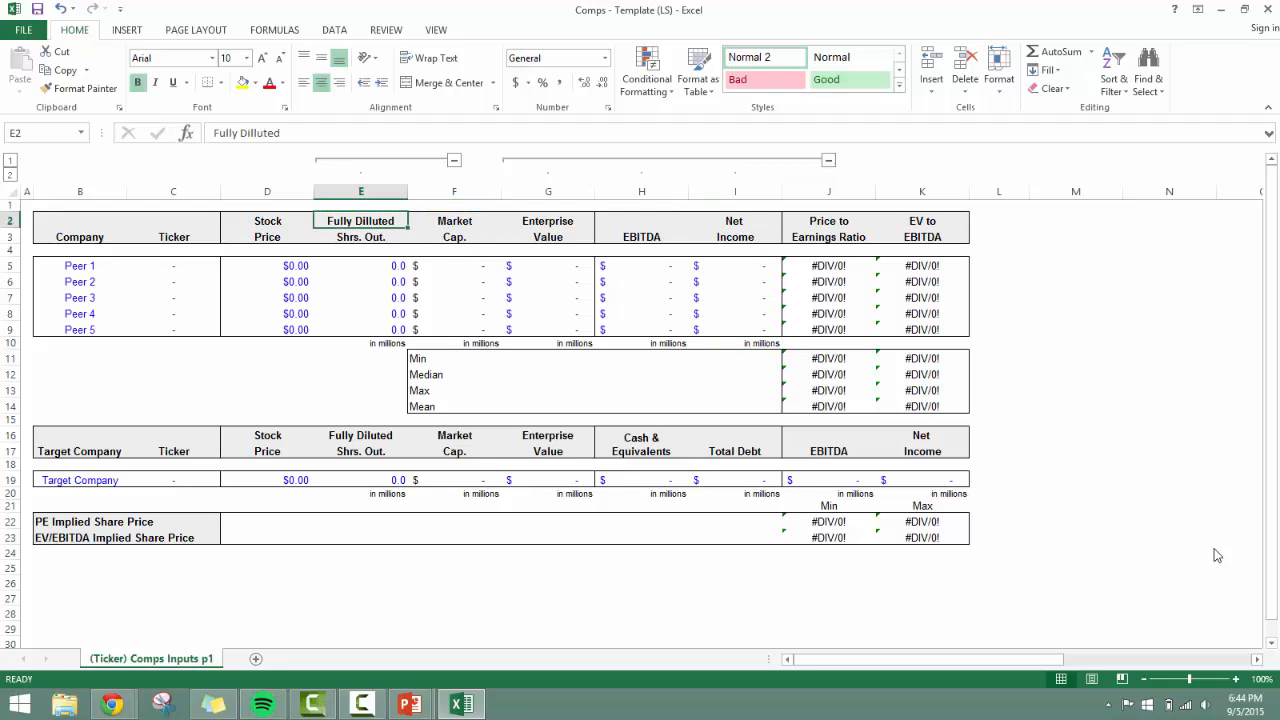
key(Down)
key(Down)
key(Down)
key(Right)
key(Right)
key(Down)
key(Down)
key(Down)
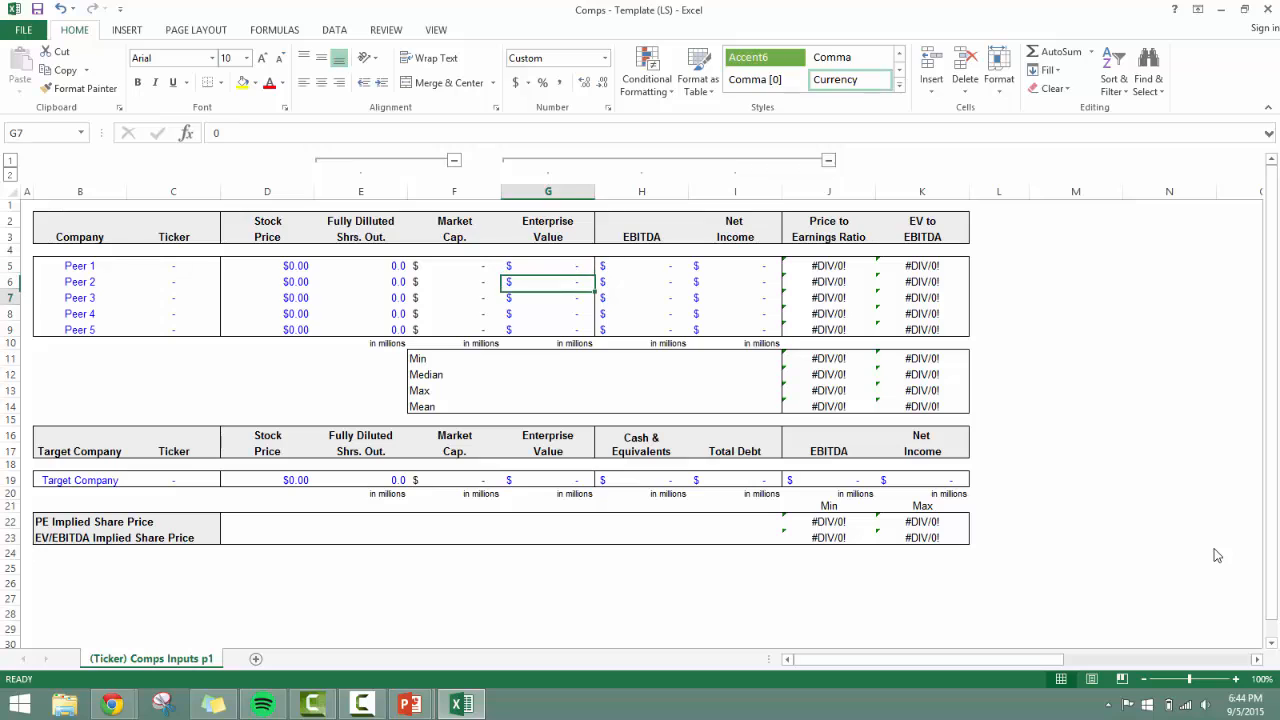
Recheck Peer 1's Price to Earnings and EV to EBITDA formulas in J5 and K5 against their input columns.
key(Right)
key(Right)
key(Up)
key(Up)
key(Up)
key(Up)
key(Up)
key(Right)
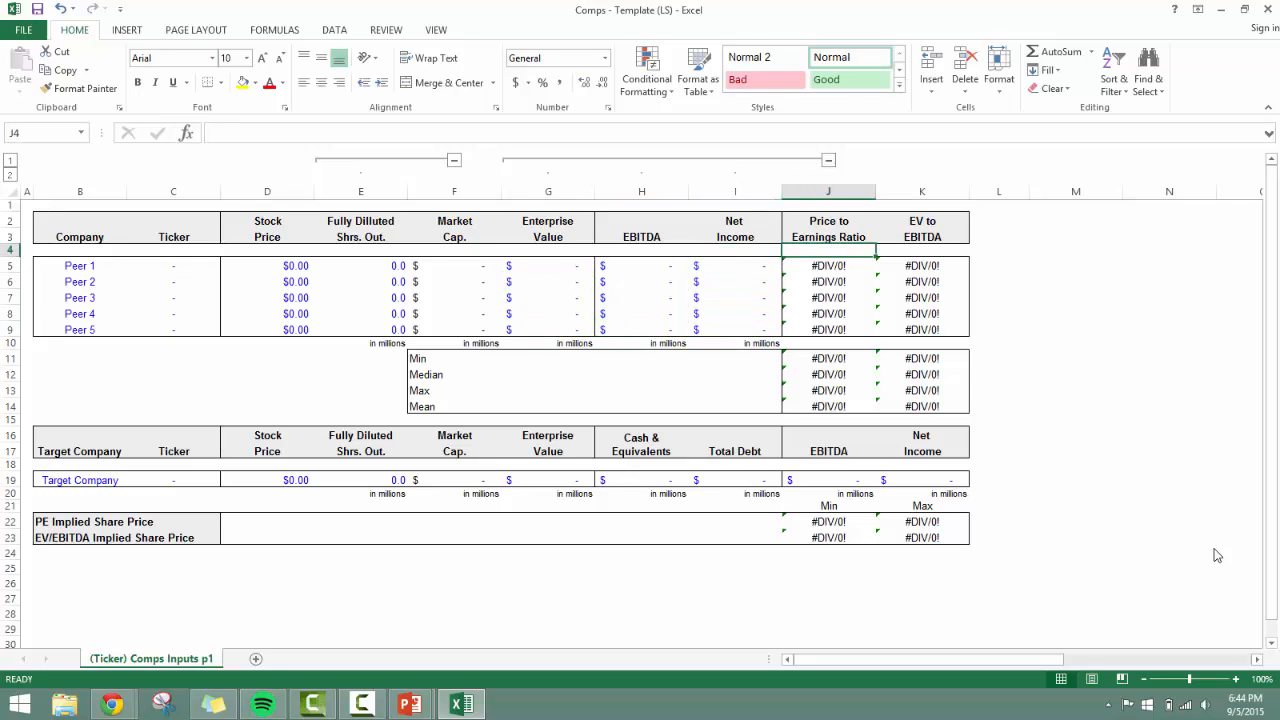
text(=F5/I5)
key(Escape)
key(Right)
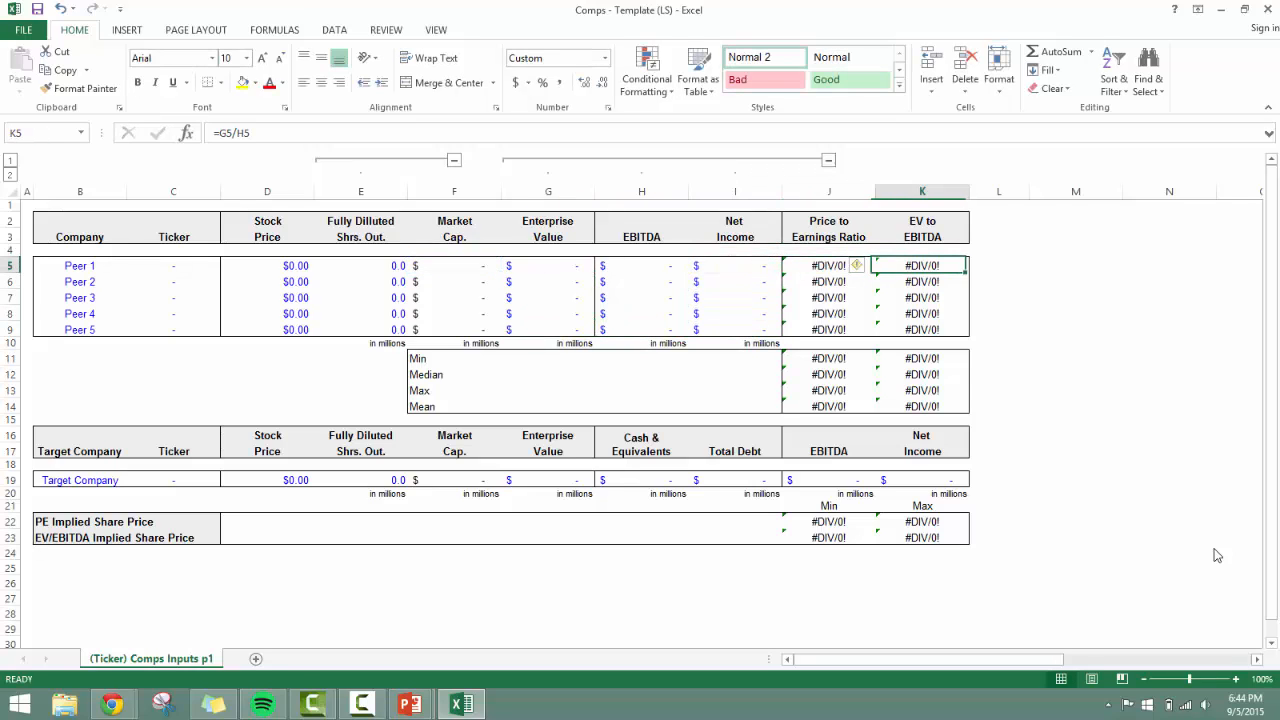
key(F2)
key(Escape)
key(Left)
key(Left)
key(Left)
key(Left)
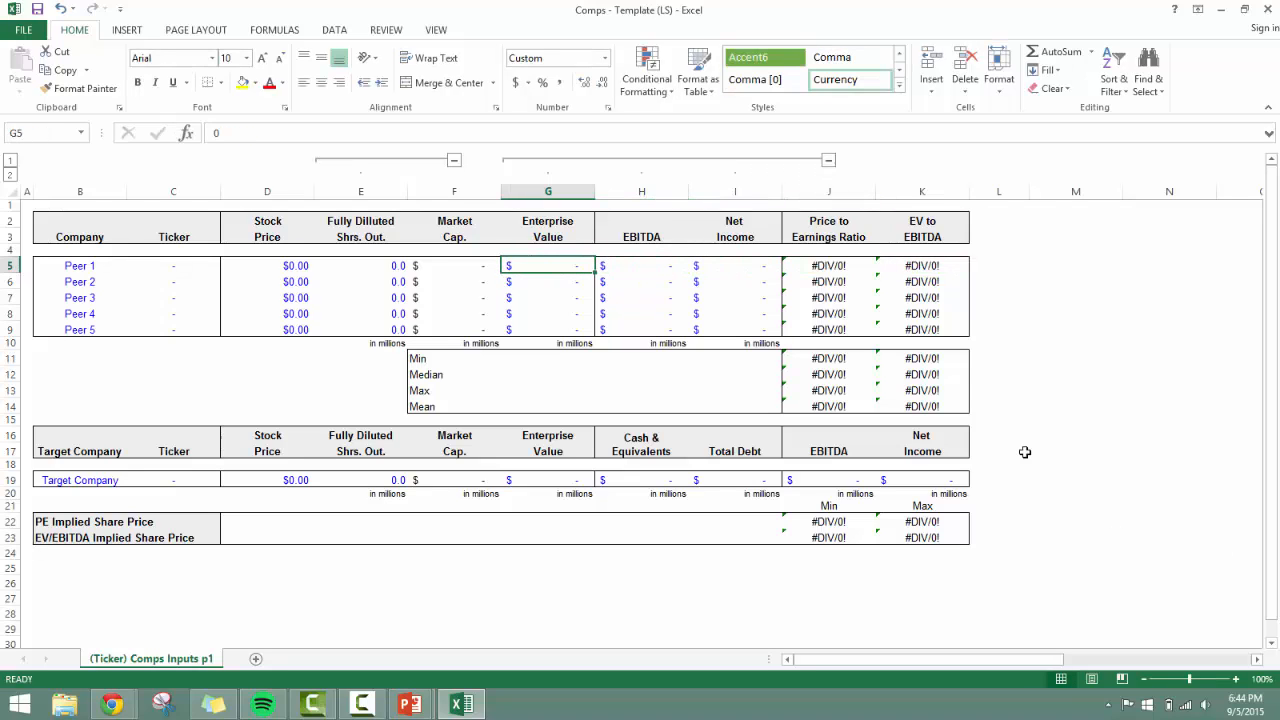
Collapse both column groups to hide column E and columns G to I, leaving J4 selected.
click(828, 161)
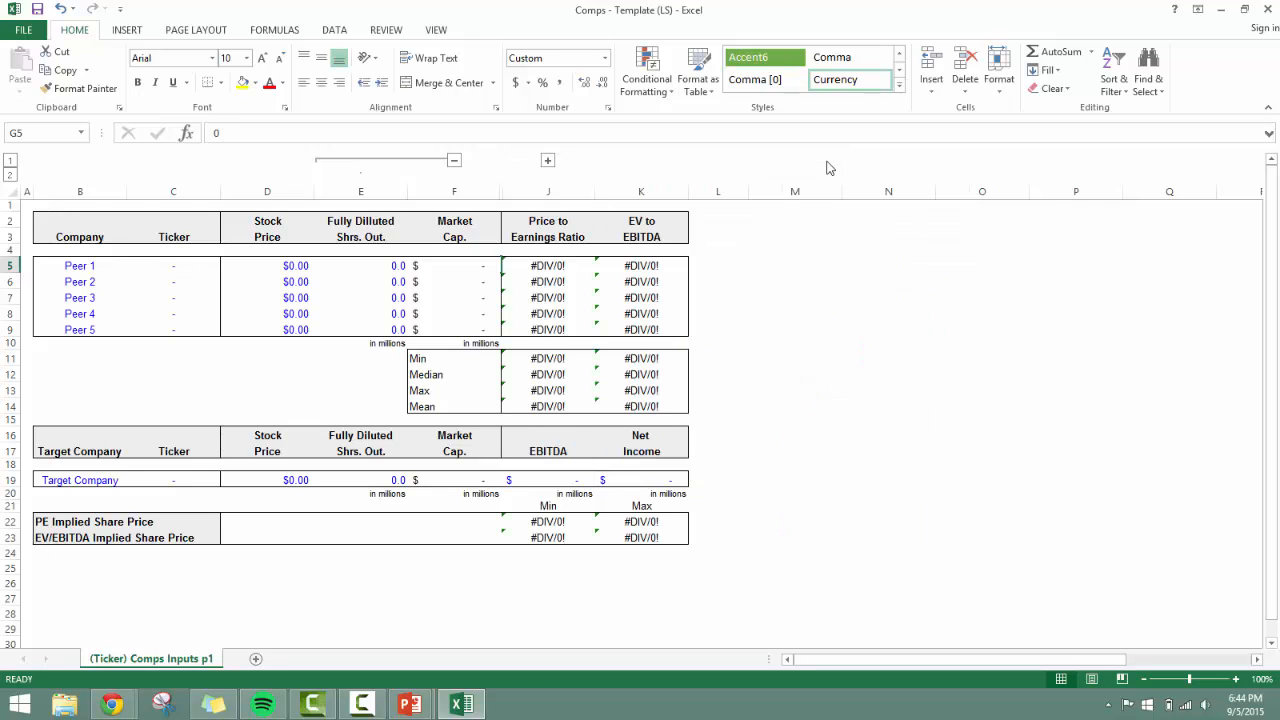
click(454, 161)
key(Up)
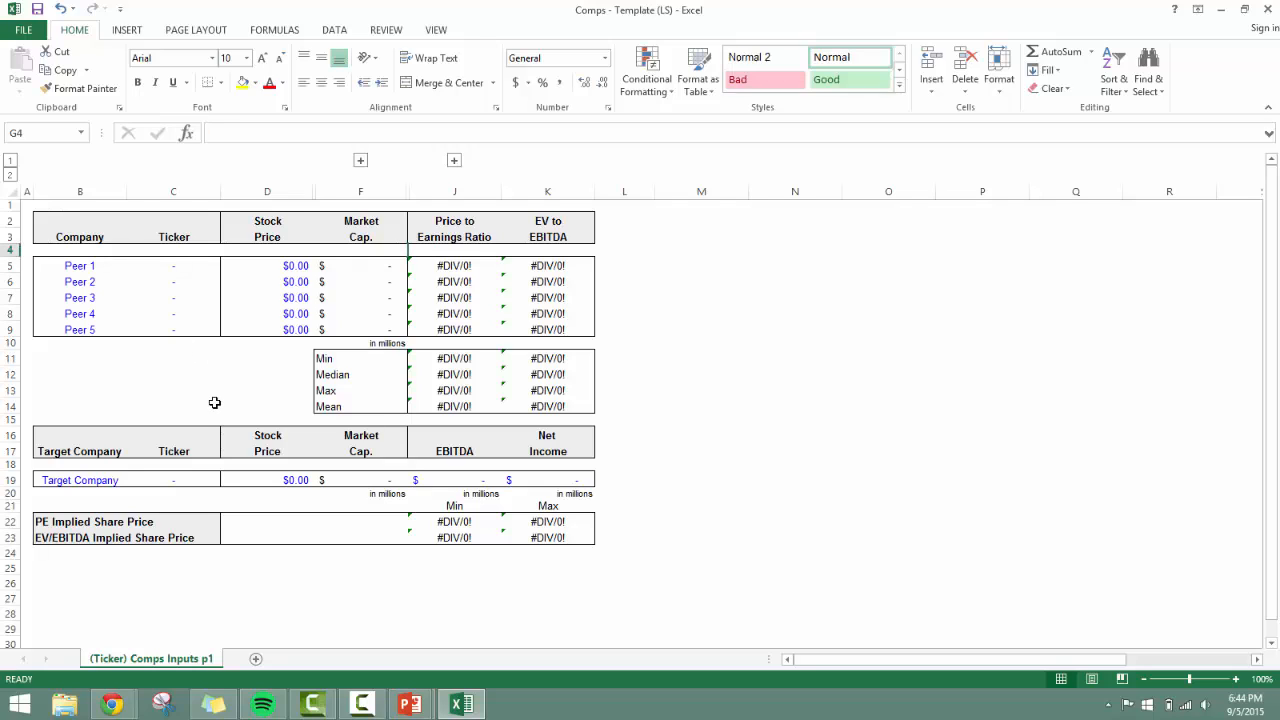
key(Right)
key(Right)
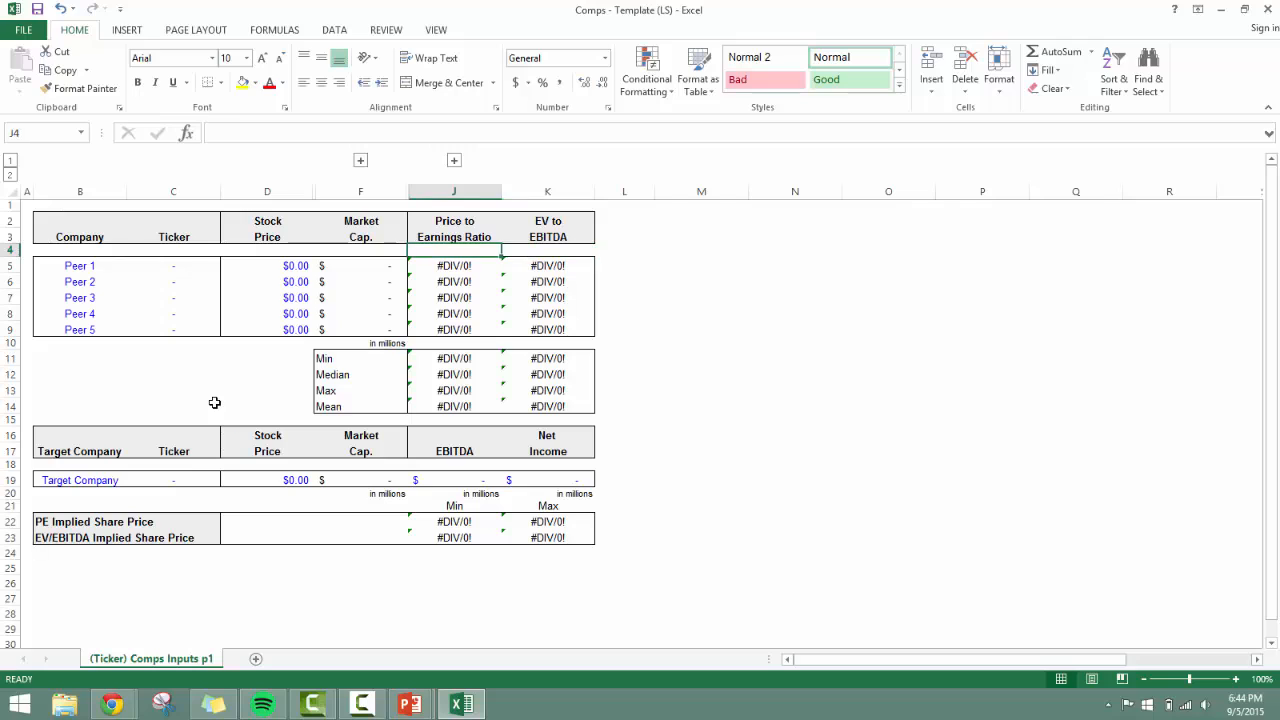
key(Right)
key(Right)
key(Right)
key(Right)
key(Right)
key(Right)
key(Right)
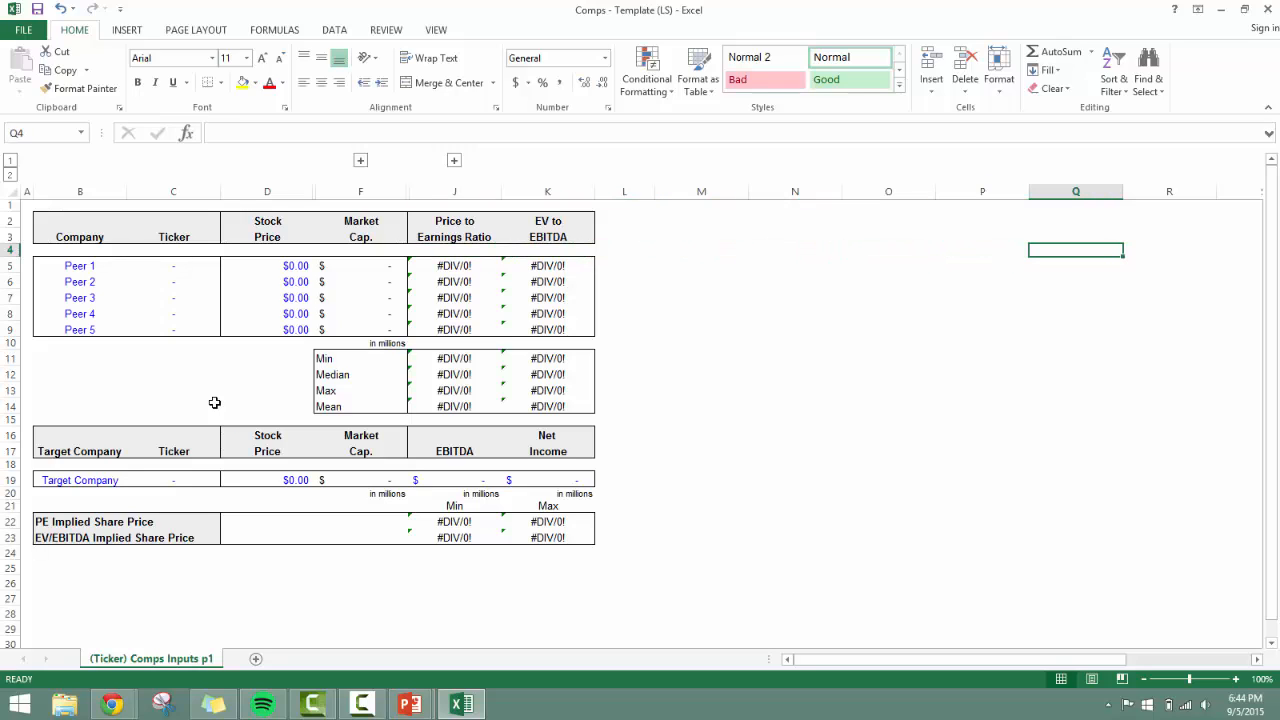
key(Left)
Review the condensed peer table from Company, Stock Price and Market Cap. across to Peer 1's Price to Earnings Ratio in J5.
key(Left)
key(Left)
key(Left)
key(Left)
key(Left)
key(Left)
key(Left)
key(Left)
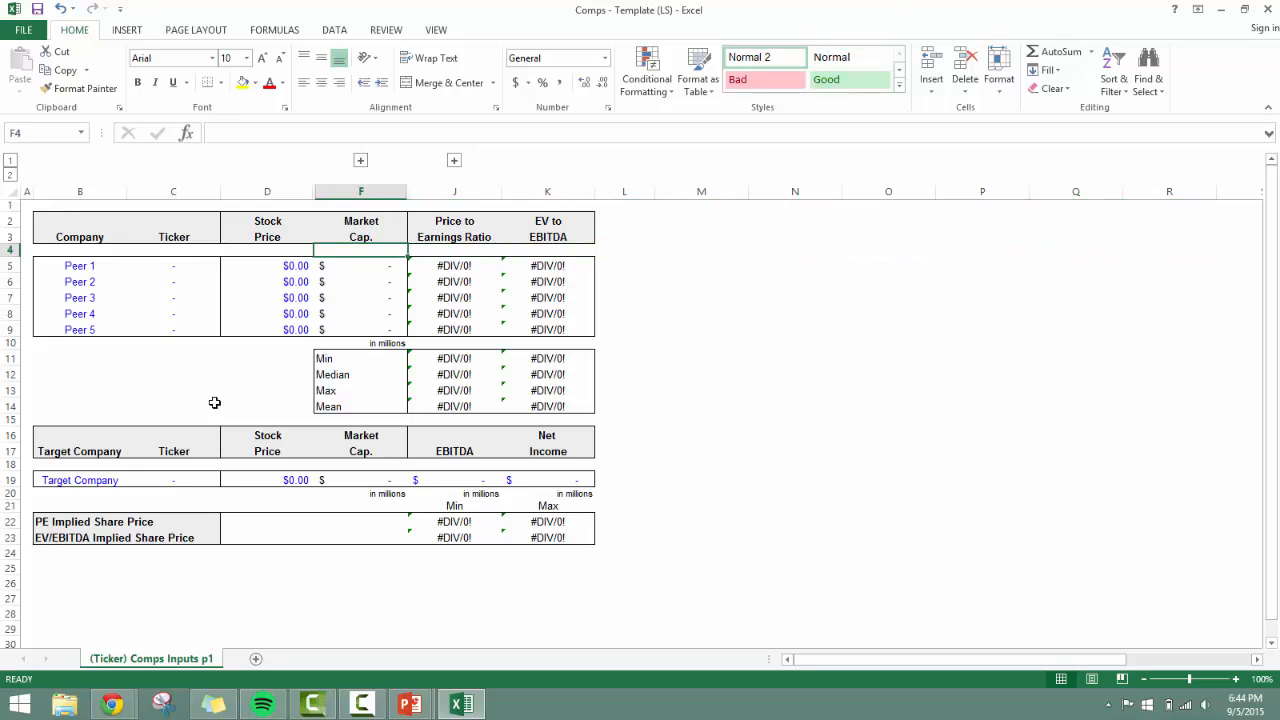
key(Right)
key(Left)
key(Left)
key(Down)
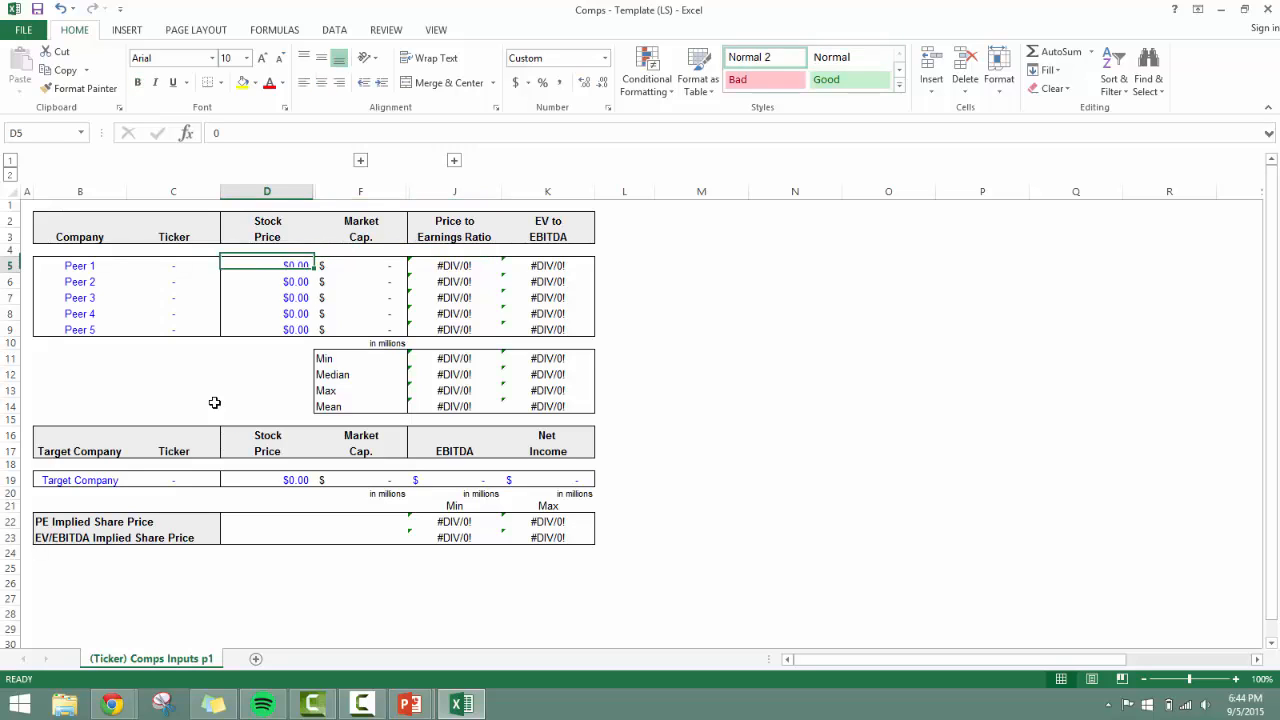
key(Left)
key(Left)
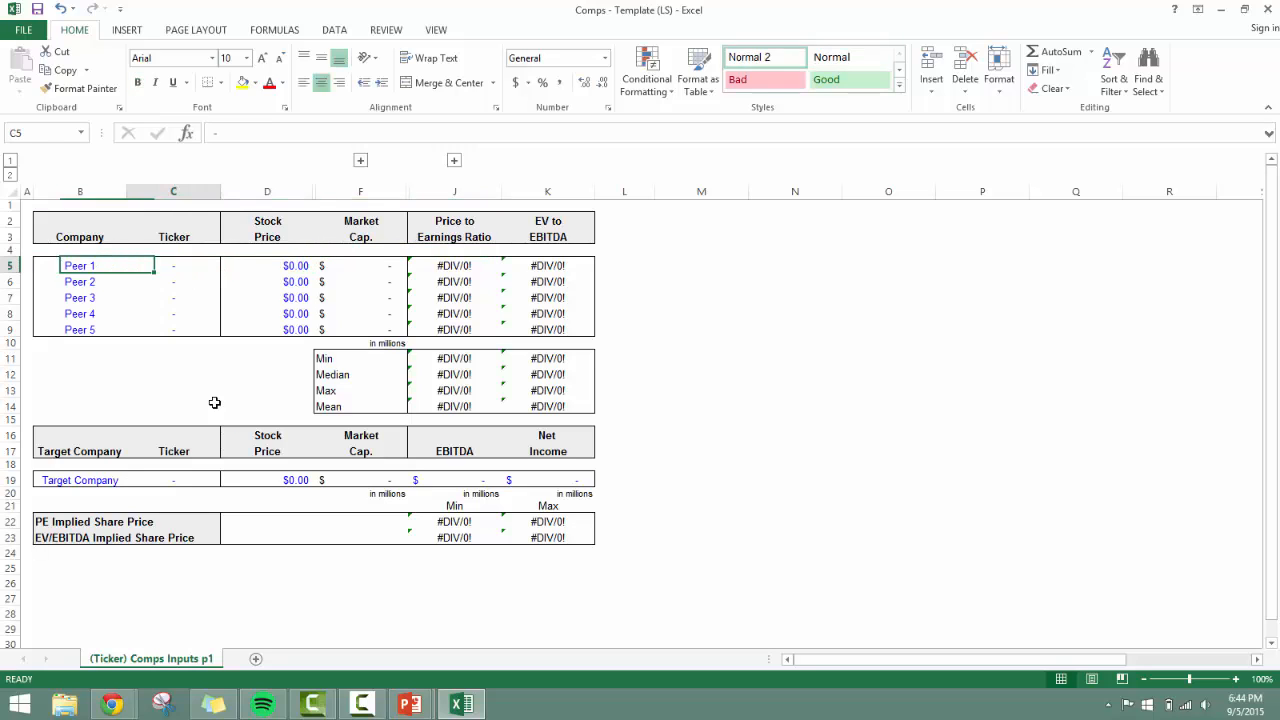
key(Right)
key(Right)
key(Down)
key(Right)
key(Down)
key(Down)
key(Down)
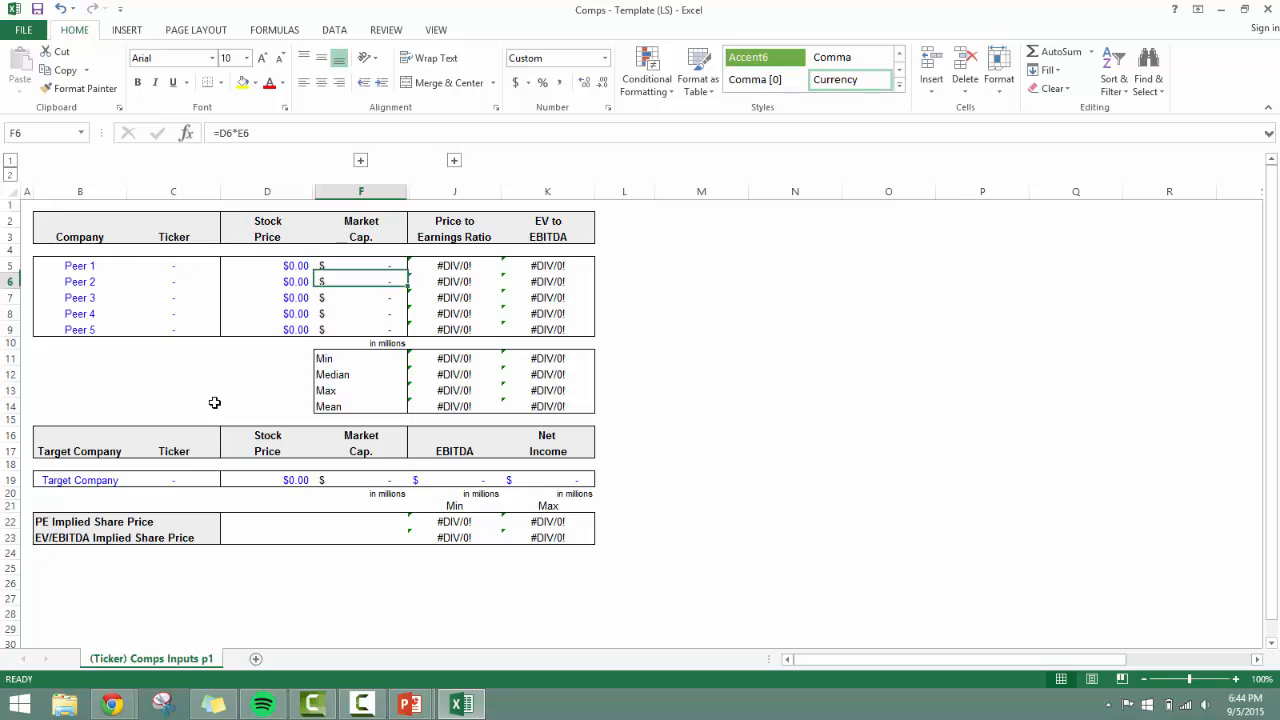
key(Right)
key(Up)
key(Up)
key(Up)
key(Up)
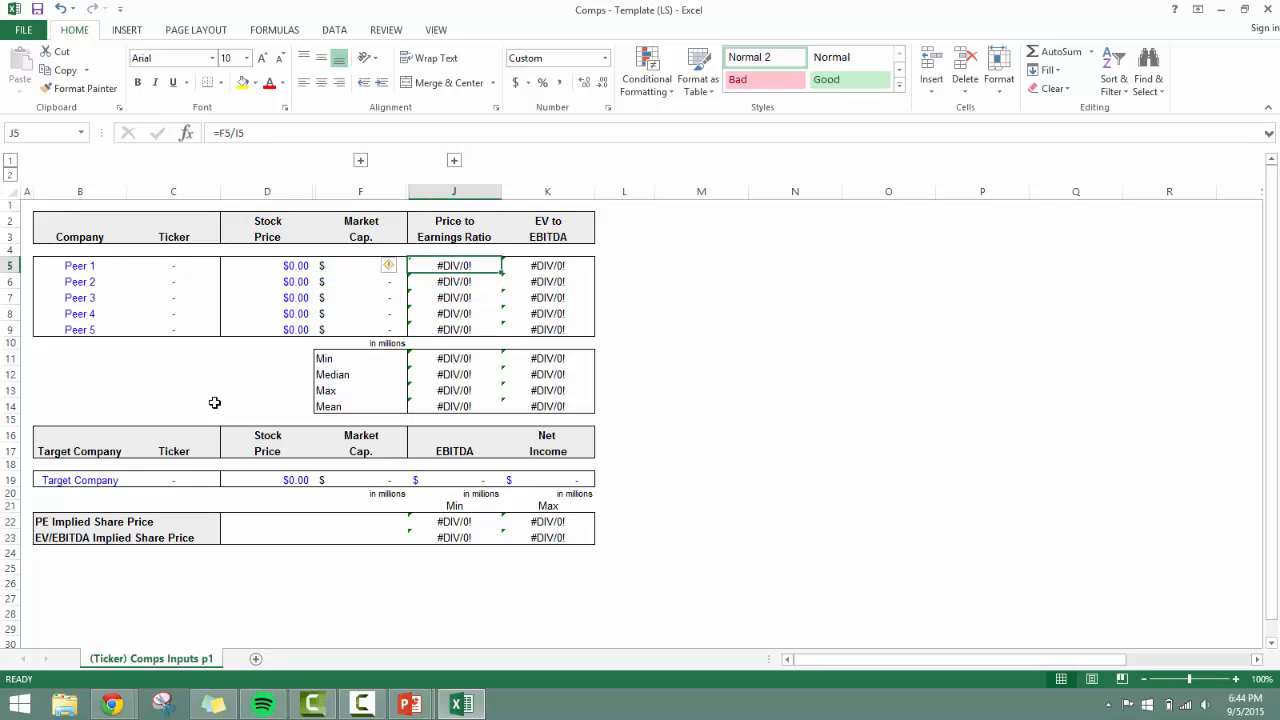
Review the Min, Median, Max and Mean formulas for the Price to Earnings Ratio in J11:J14.
key(Down)
key(Down)
key(Down)
key(Down)
key(Down)
key(Down)
key(Down)
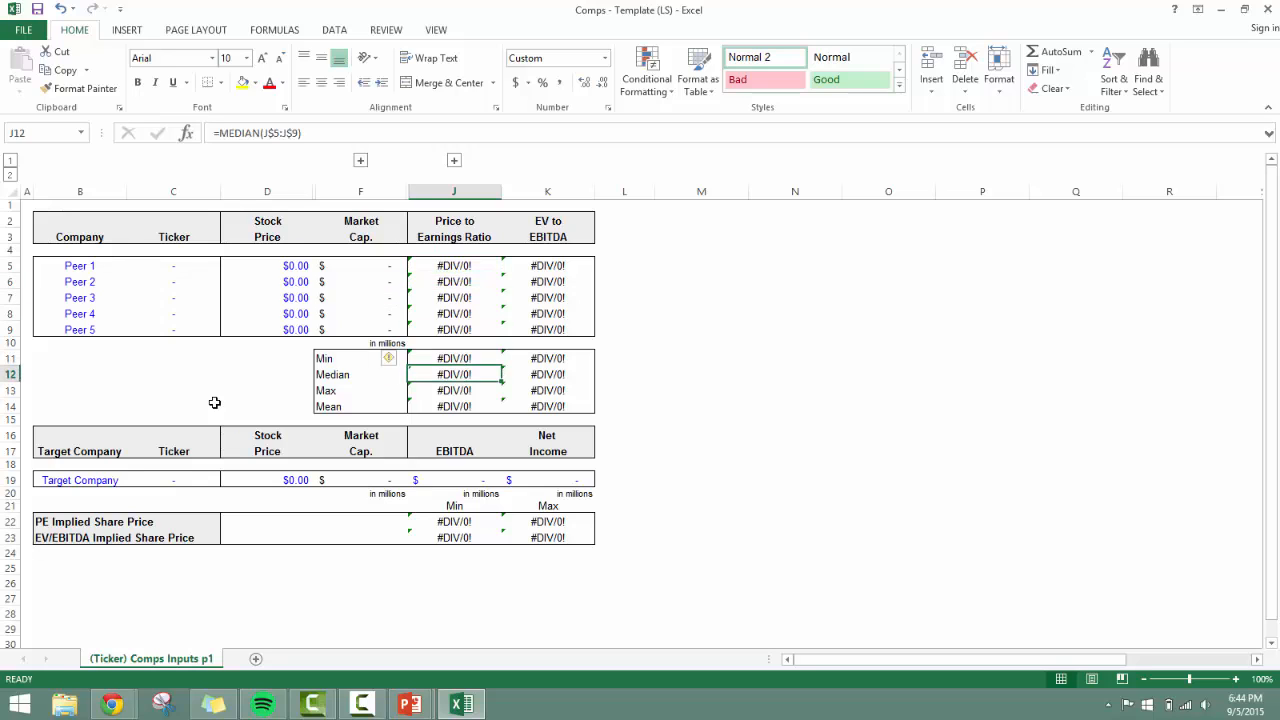
key(Down)
key(Down)
key(Up)
key(Down)
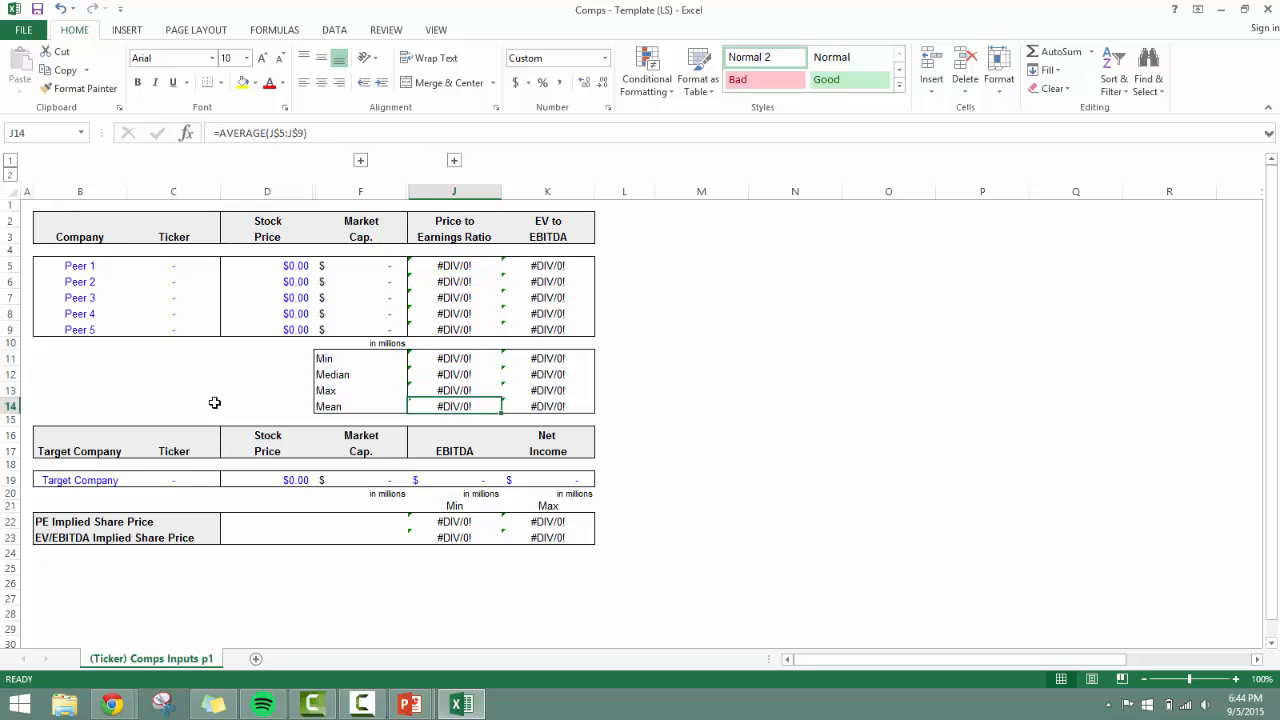
key(Up)
key(Up)
key(Down)
key(Down)
key(Down)
key(Up)
key(Up)
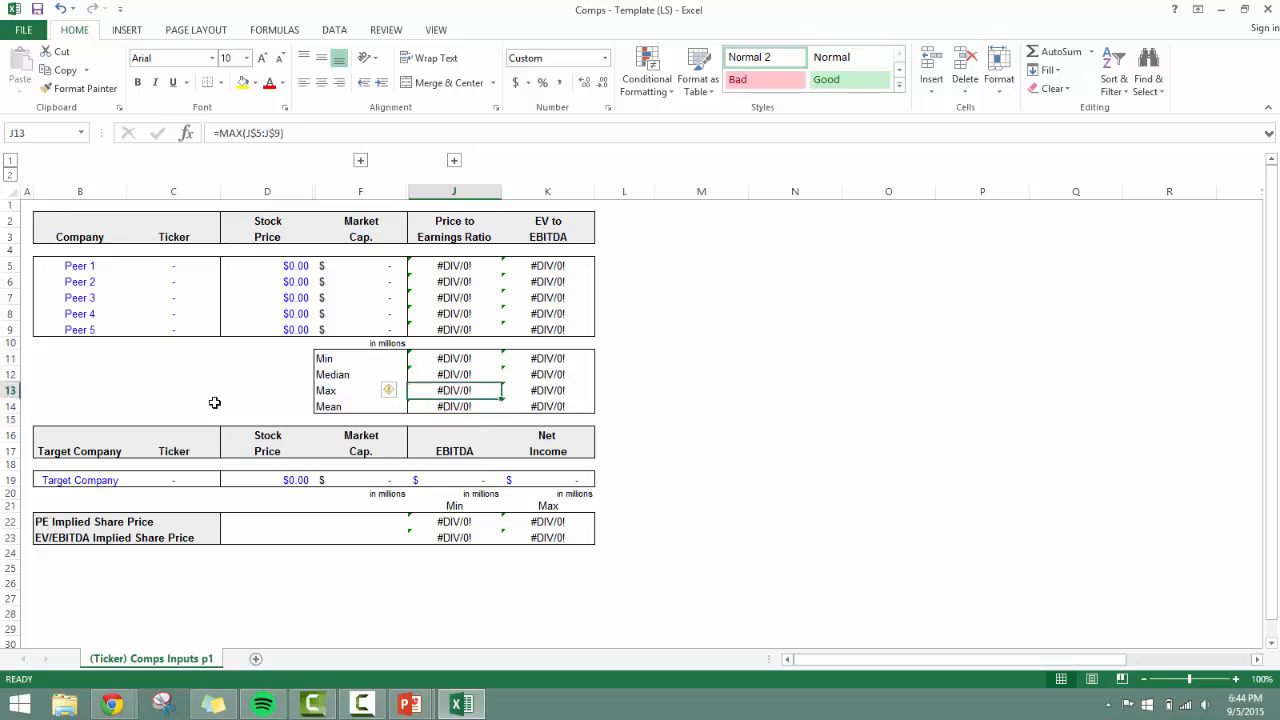
key(Up)
key(Up)
key(Down)
key(Down)
key(Up)
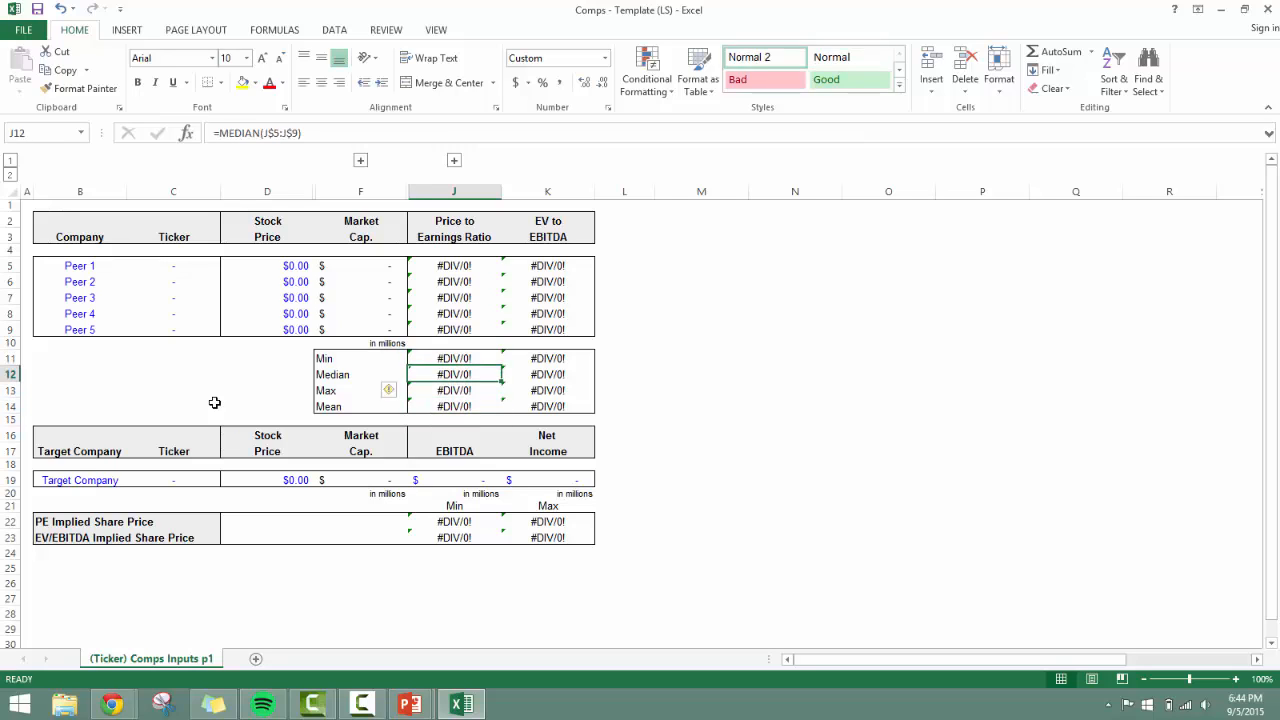
key(Down)
key(Down)
key(Down)
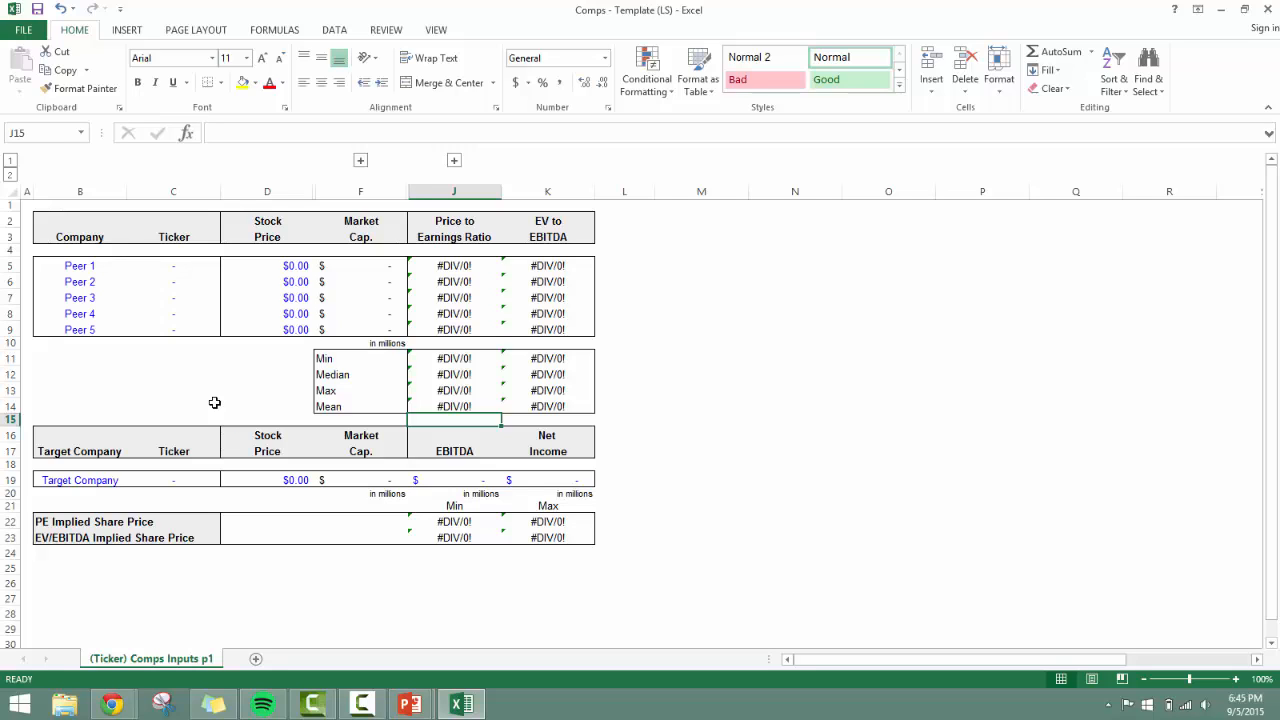
Review the Target Company table's headings from the company name across to EBITDA.
key(Left)
key(Left)
key(Left)
key(Left)
key(Down)
key(Down)
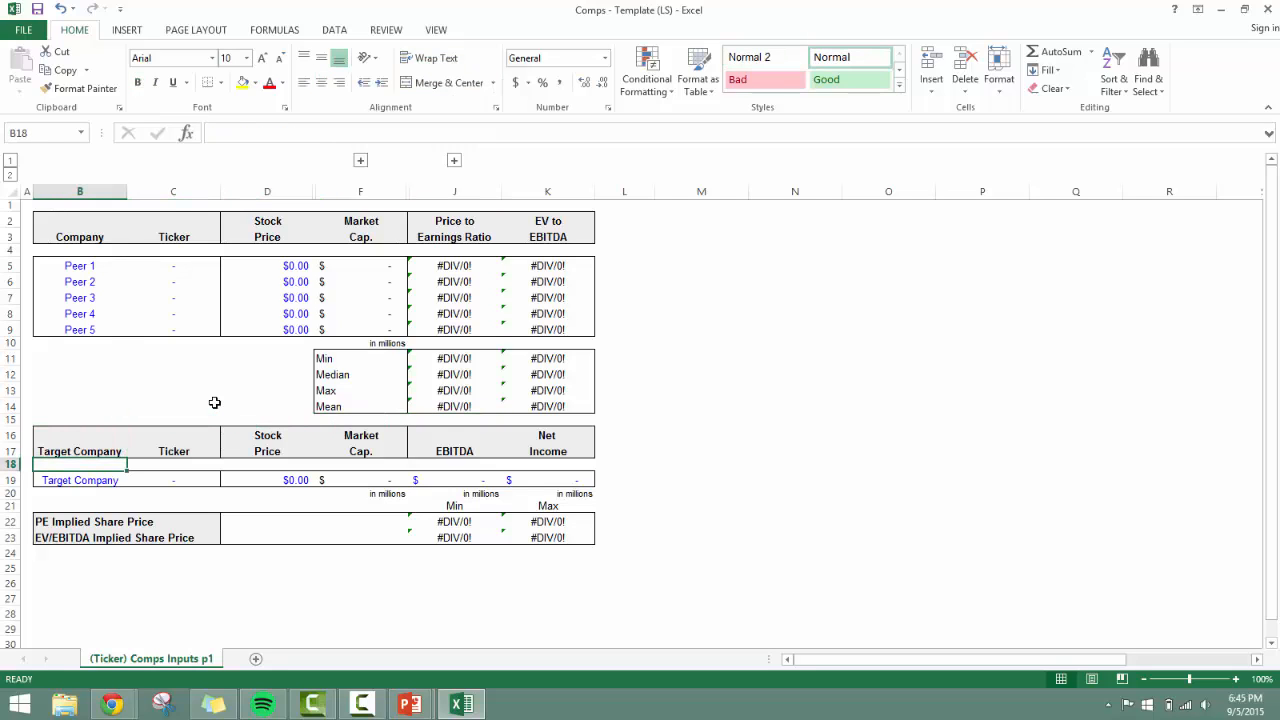
key(Down)
key(Up)
key(Up)
key(Down)
key(Right)
key(Right)
key(Right)
key(Right)
key(Right)
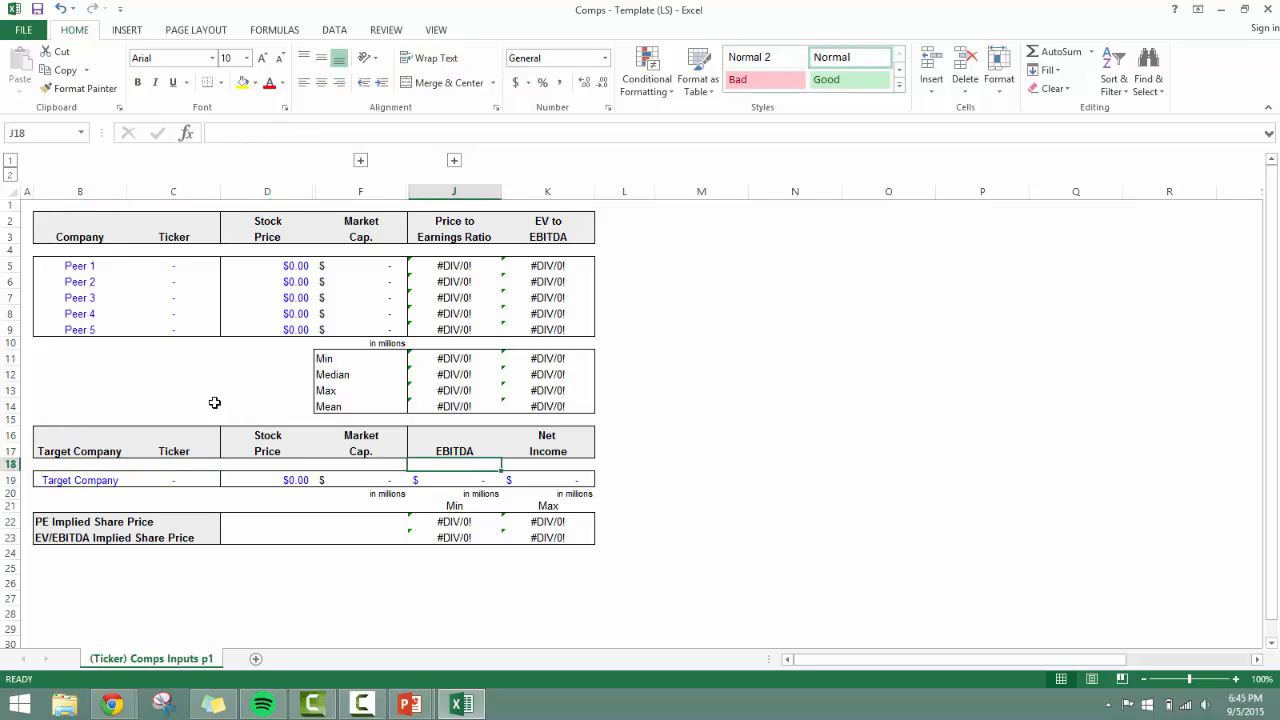
Select the whole peer section with its summary statistics, B2:K14.
key(Up)
key(Up)
key(Left)
key(Left)
key(Left)
key(Left)
key(Left)
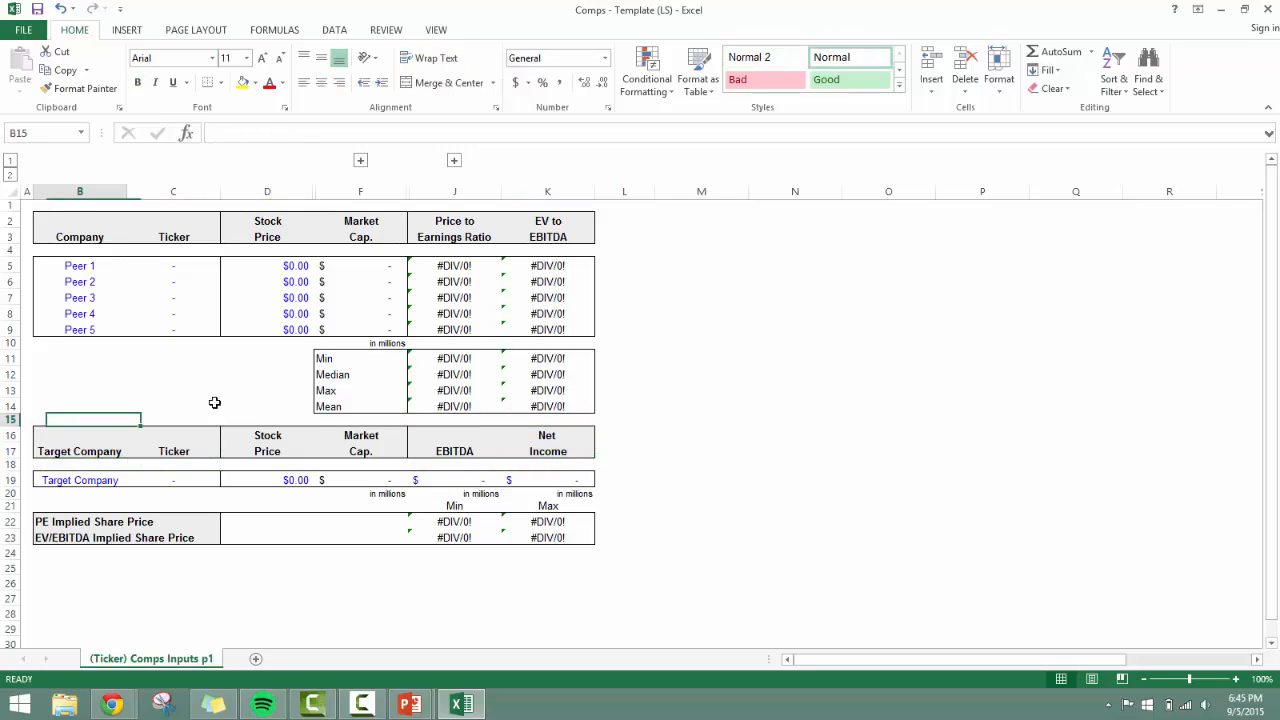
key(Up)
key(Up)
key(Up)
key(Up)
key(Up)
key(Up)
key(Up)
key(Up)
key(Up)
key(Up)
key(Up)
key(Up)
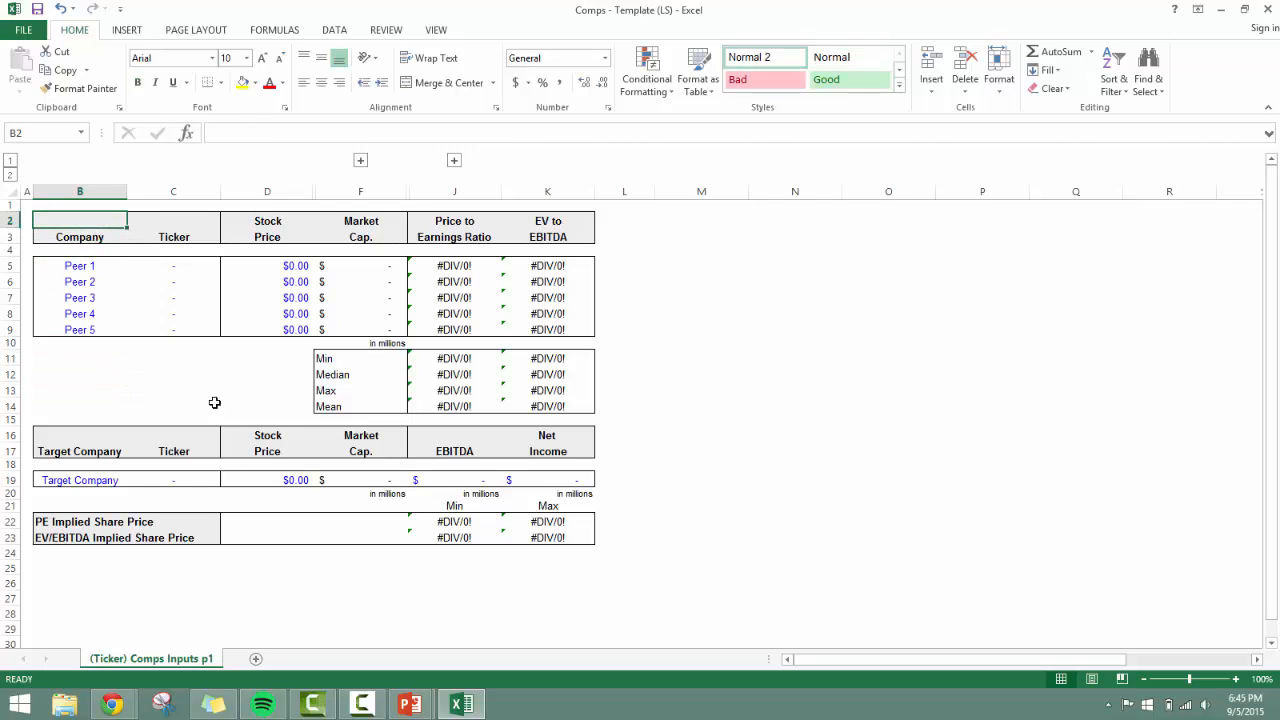
key(shift+Down)
key(shift+Down)
key(shift+Down)
key(shift+Down)
key(shift+Down)
key(shift+Down)
key(shift+Down)
key(shift+Down)
key(shift+Down)
key(shift+Down)
key(shift+Down)
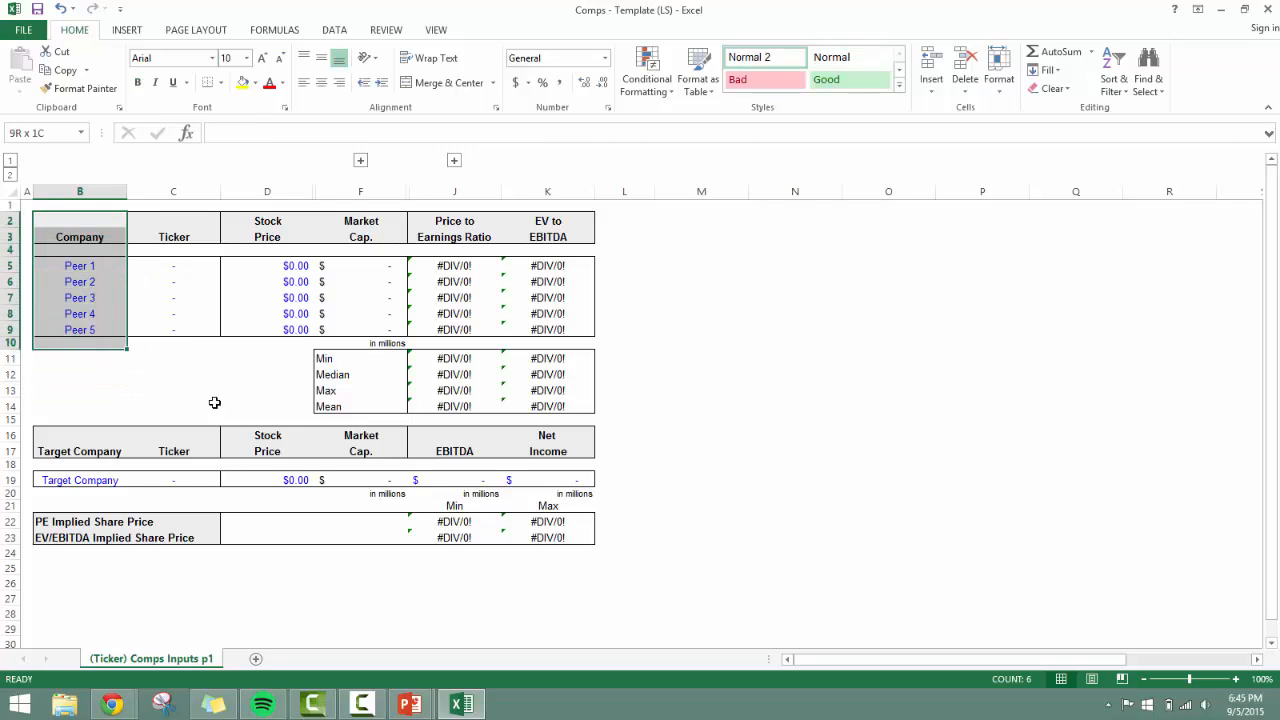
key(shift+Down)
key(shift+Down)
key(shift+Up)
key(shift+Right)
key(shift+Right)
key(shift+Right)
key(shift+Right)
key(shift+Right)
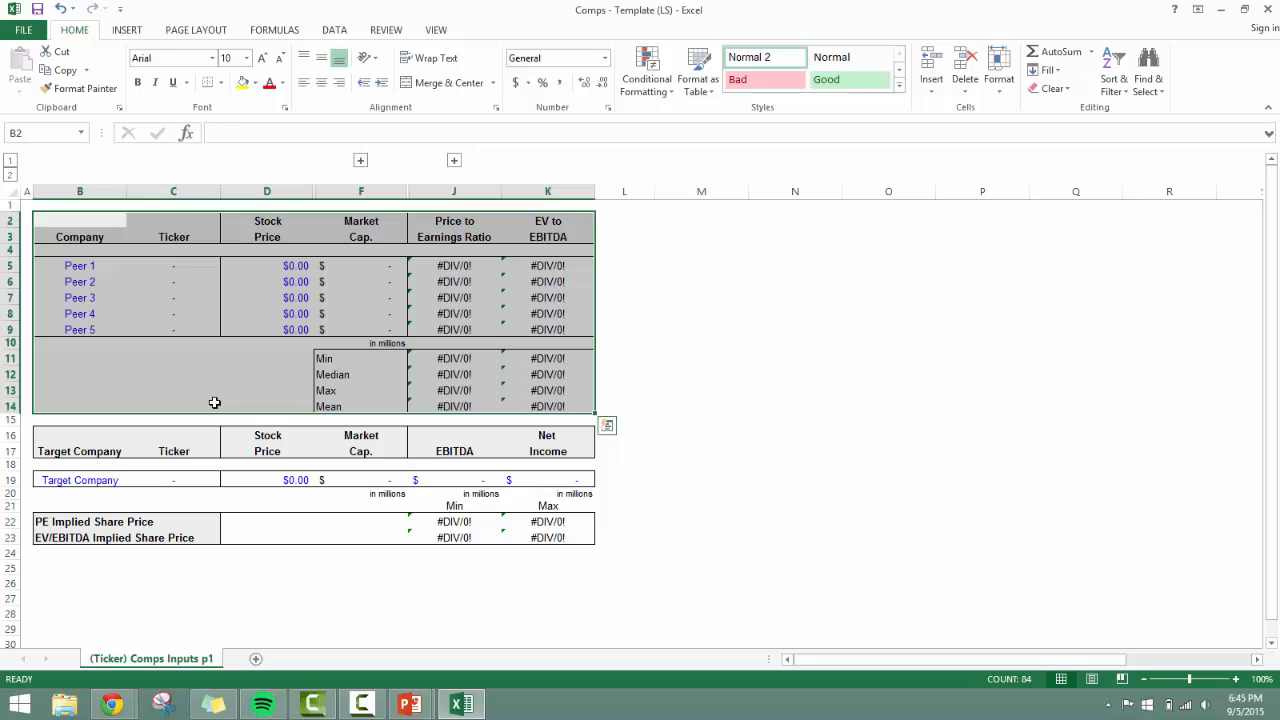
Pass the target company row and trace the cell references of the Min PE Implied Share Price formula in J22.
key(Down)
key(Down)
key(Down)
key(Down)
key(Down)
key(Down)
key(Down)
key(Down)
key(Down)
key(Down)
key(Down)
key(Down)
key(Down)
key(Down)
key(Down)
key(Down)
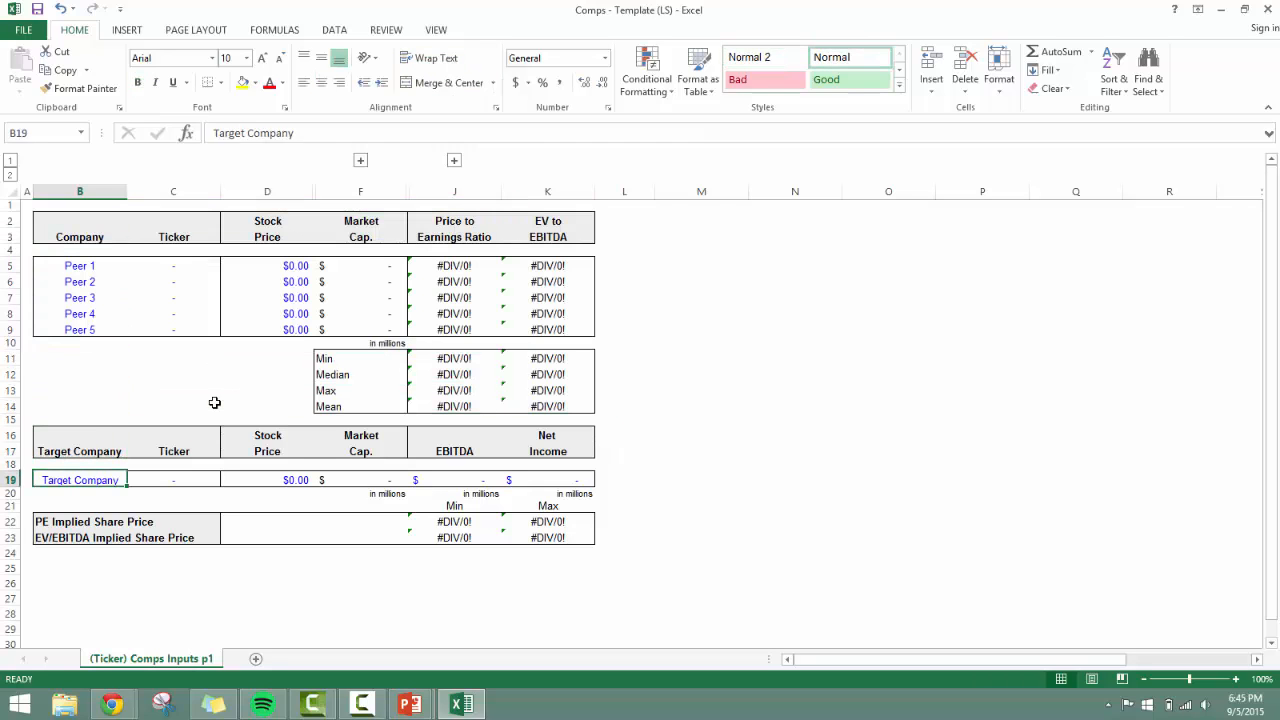
key(Down)
key(Down)
key(Down)
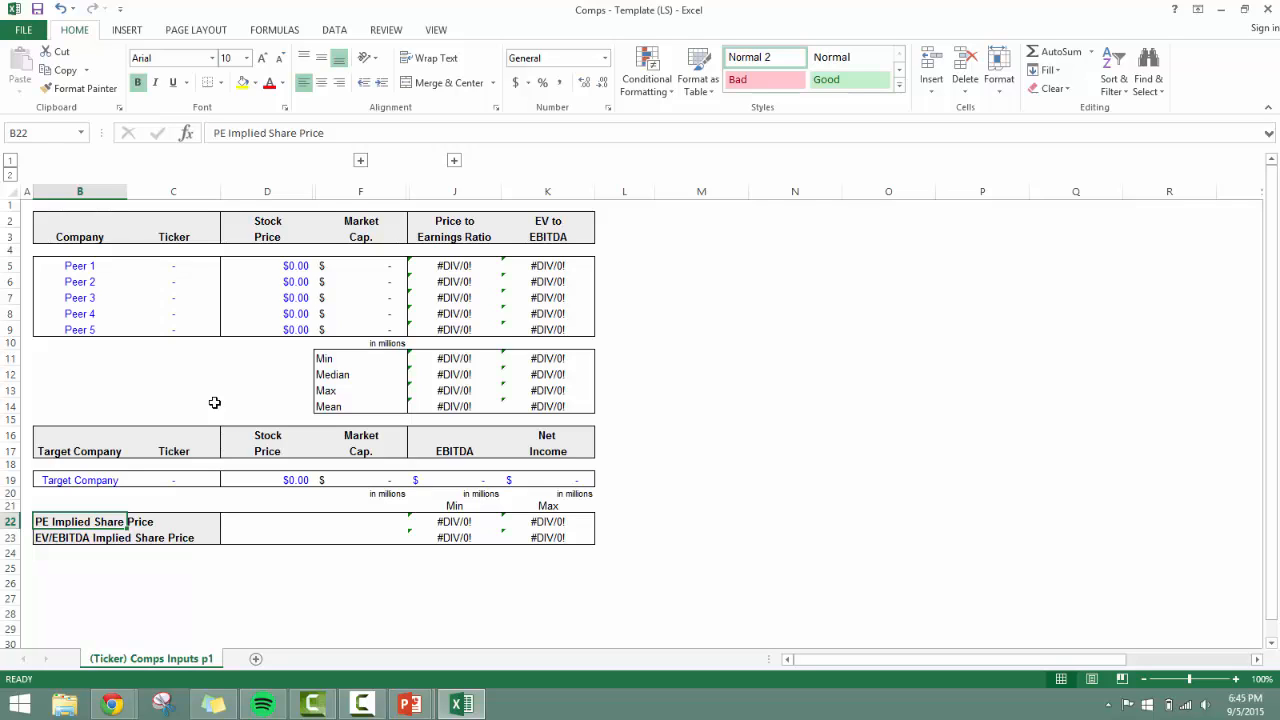
key(Right)
key(Right)
key(Right)
key(Right)
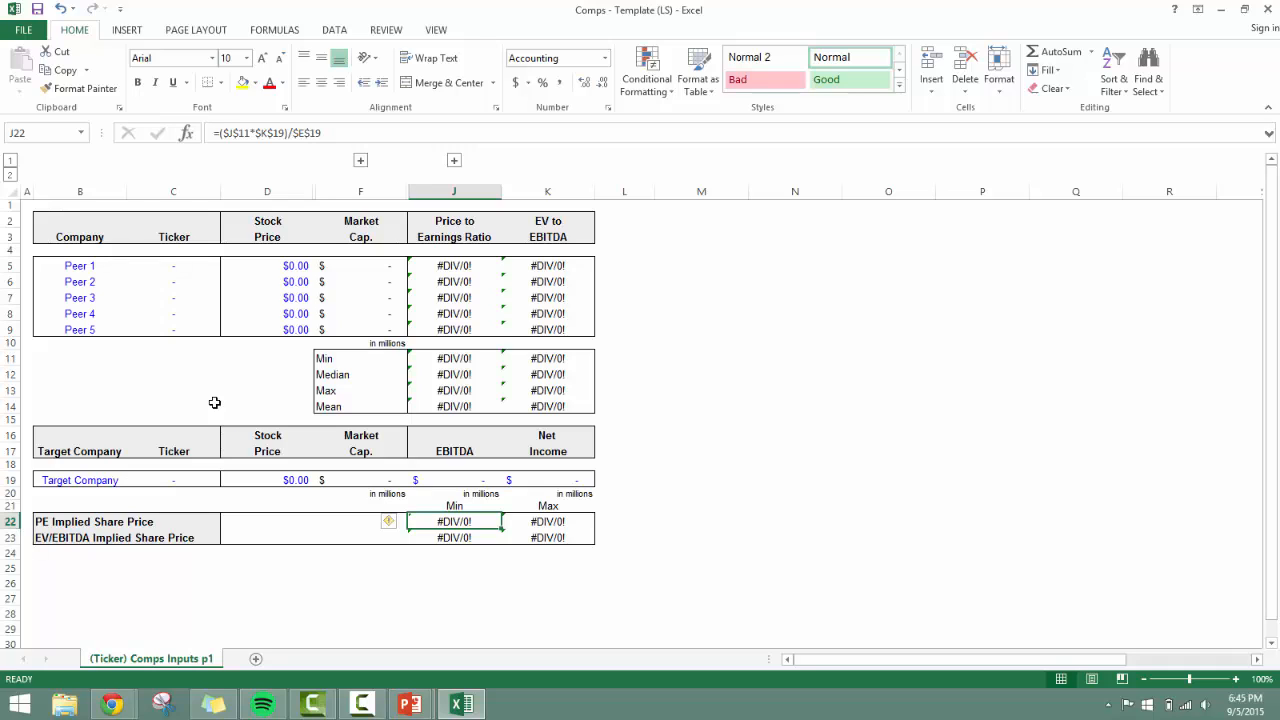
key(F2)
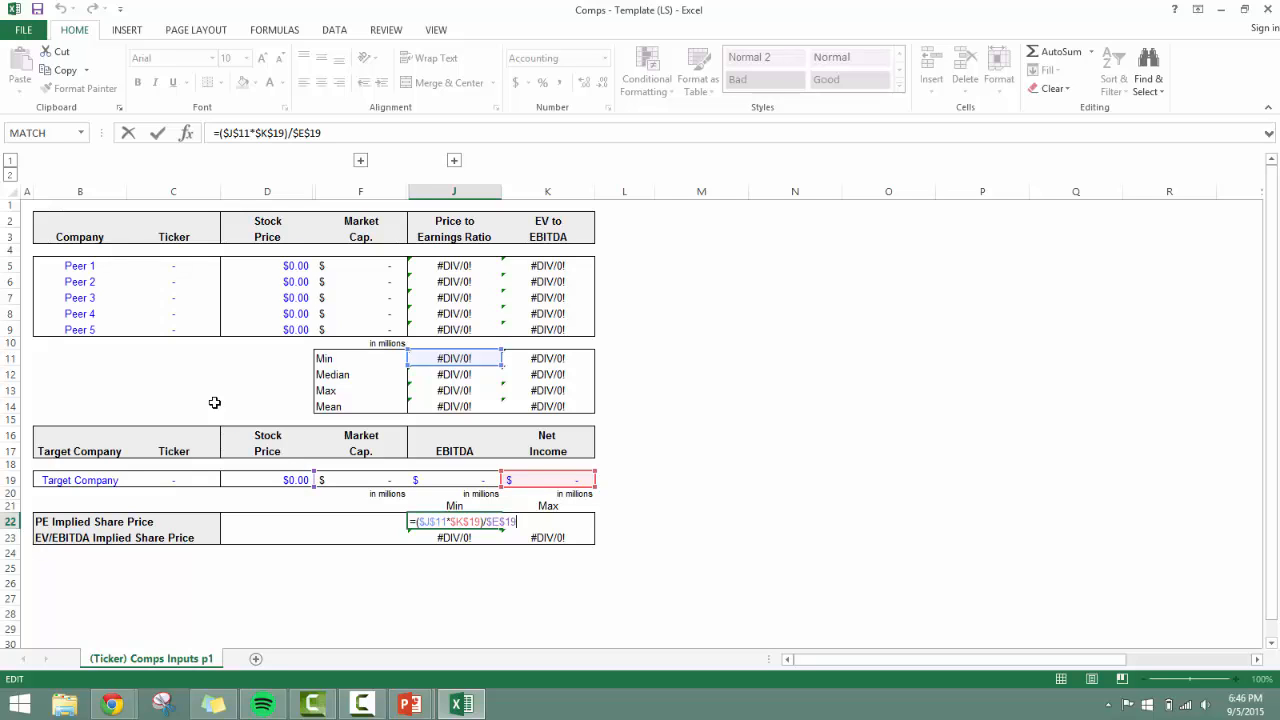
key(ctrl+Return)
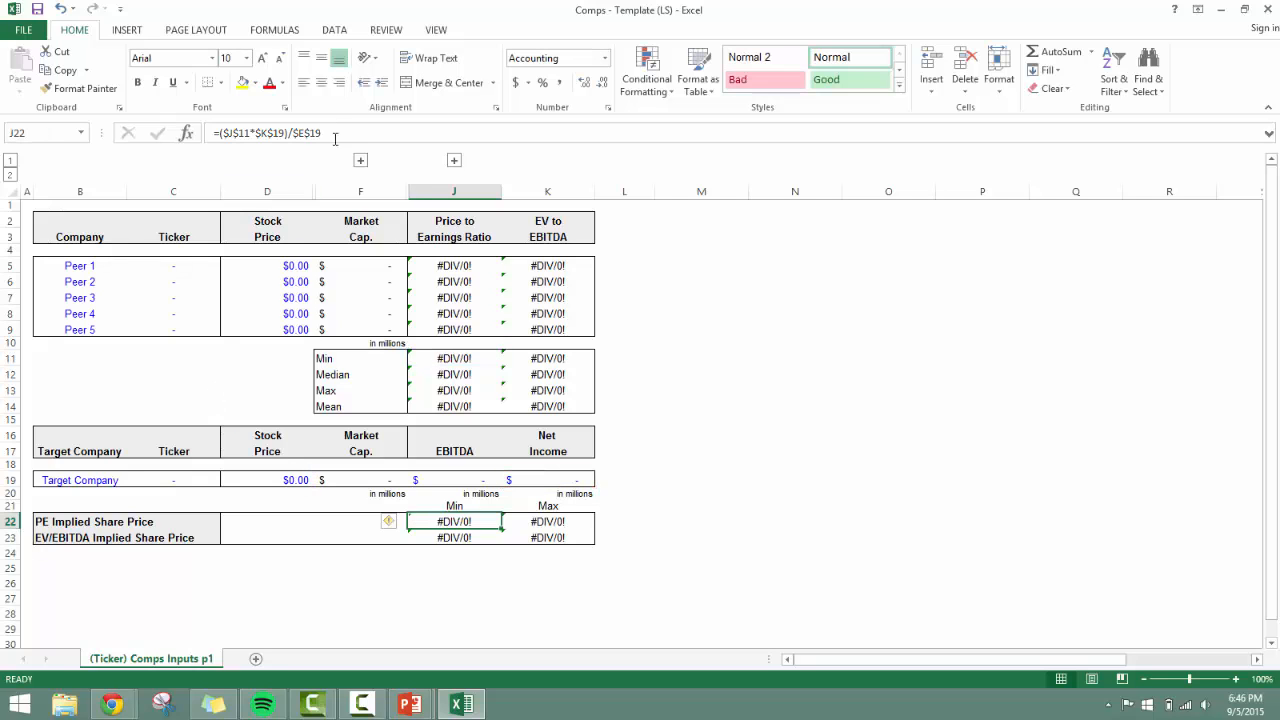
Expand both column groups to show column E and columns G to I, and retrace the J22 formula's references.
click(361, 160)
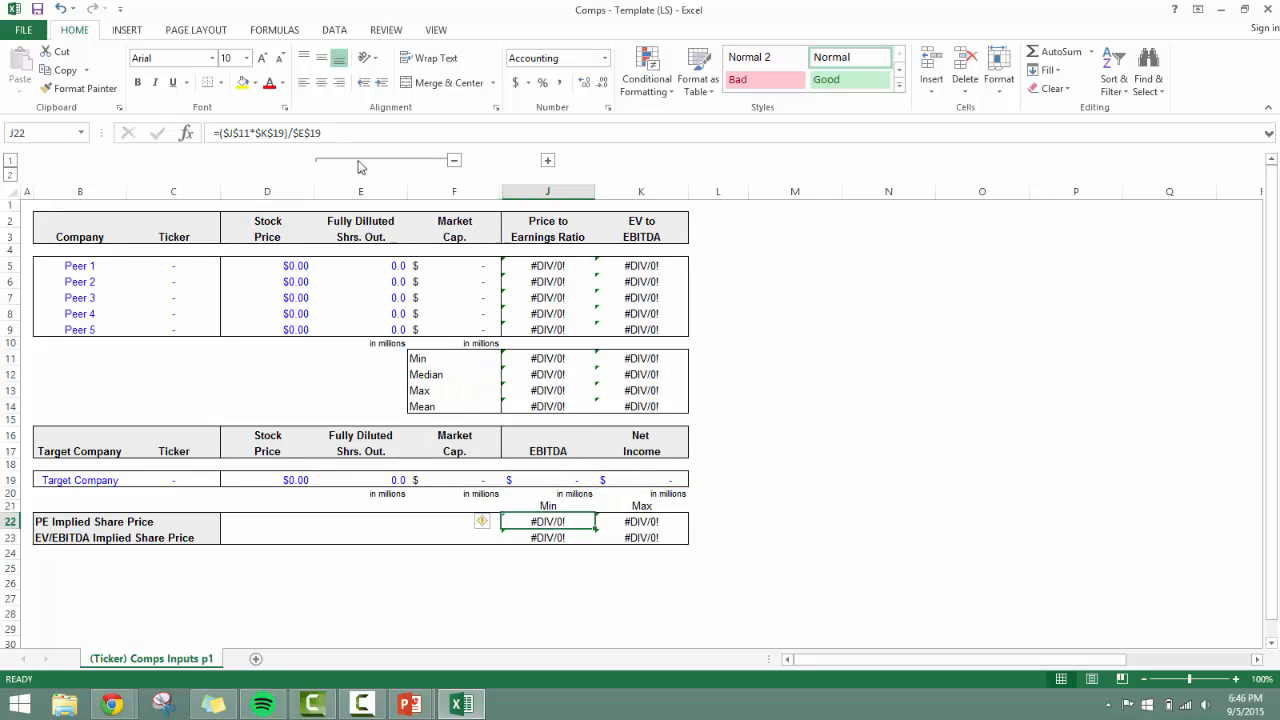
click(547, 160)
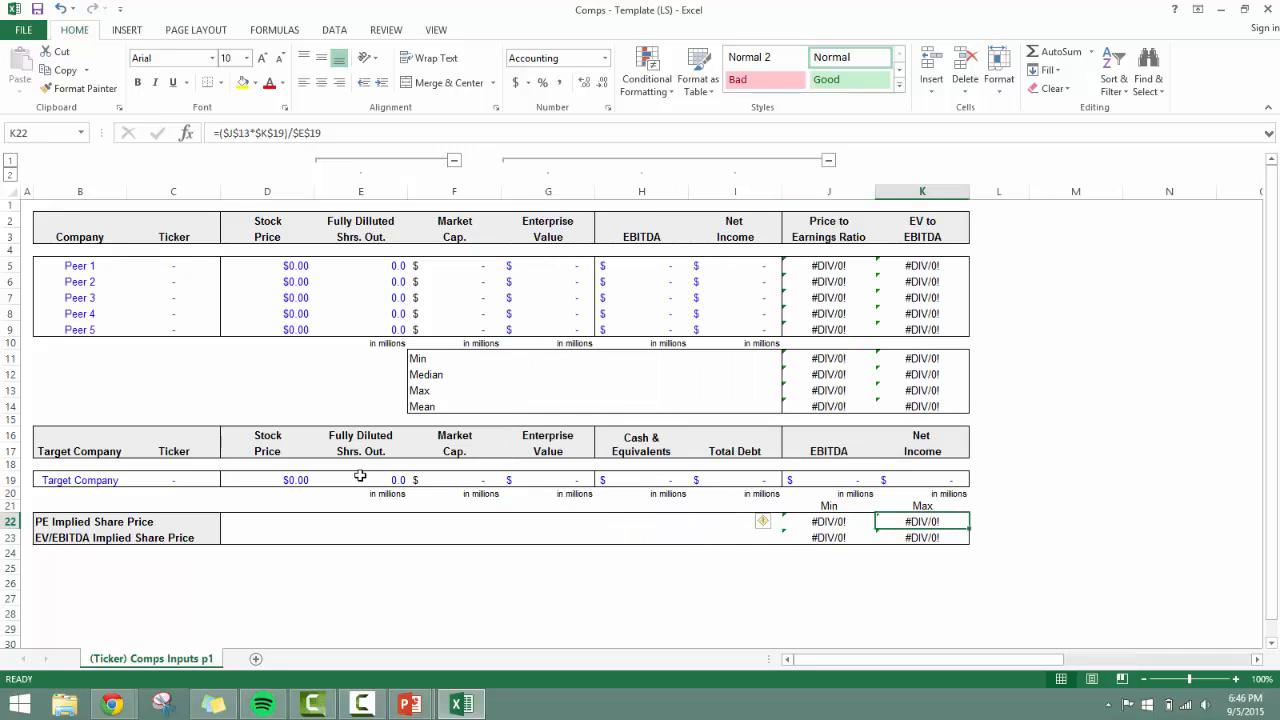
key(F2)
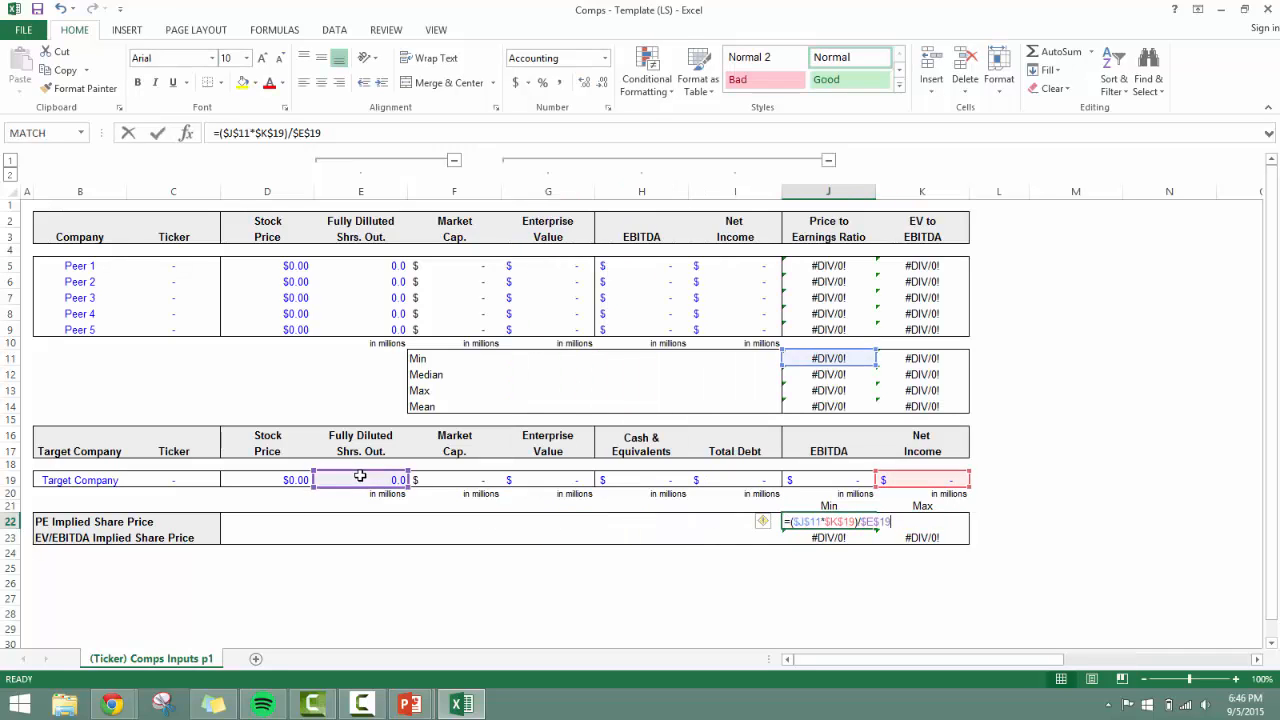
key(Escape)
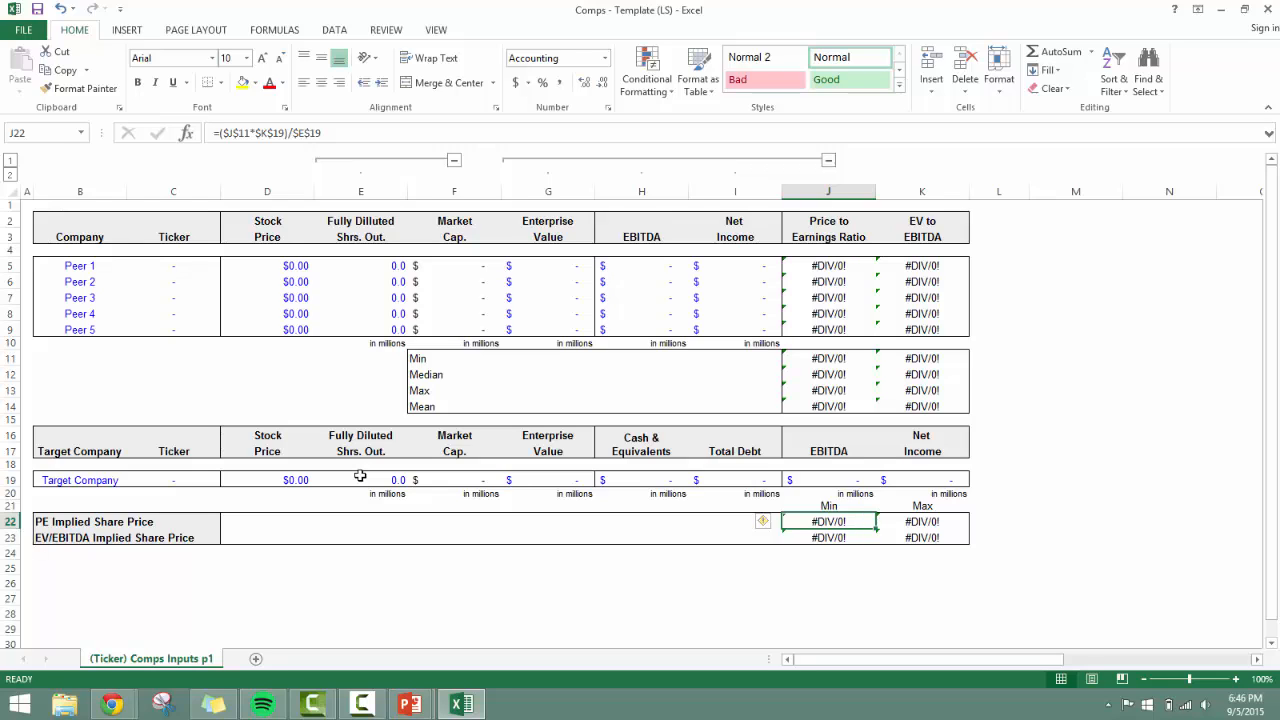
Examine the Max PE Implied Share Price formula in K22 and compare it with the Min formula in J22.
key(Right)
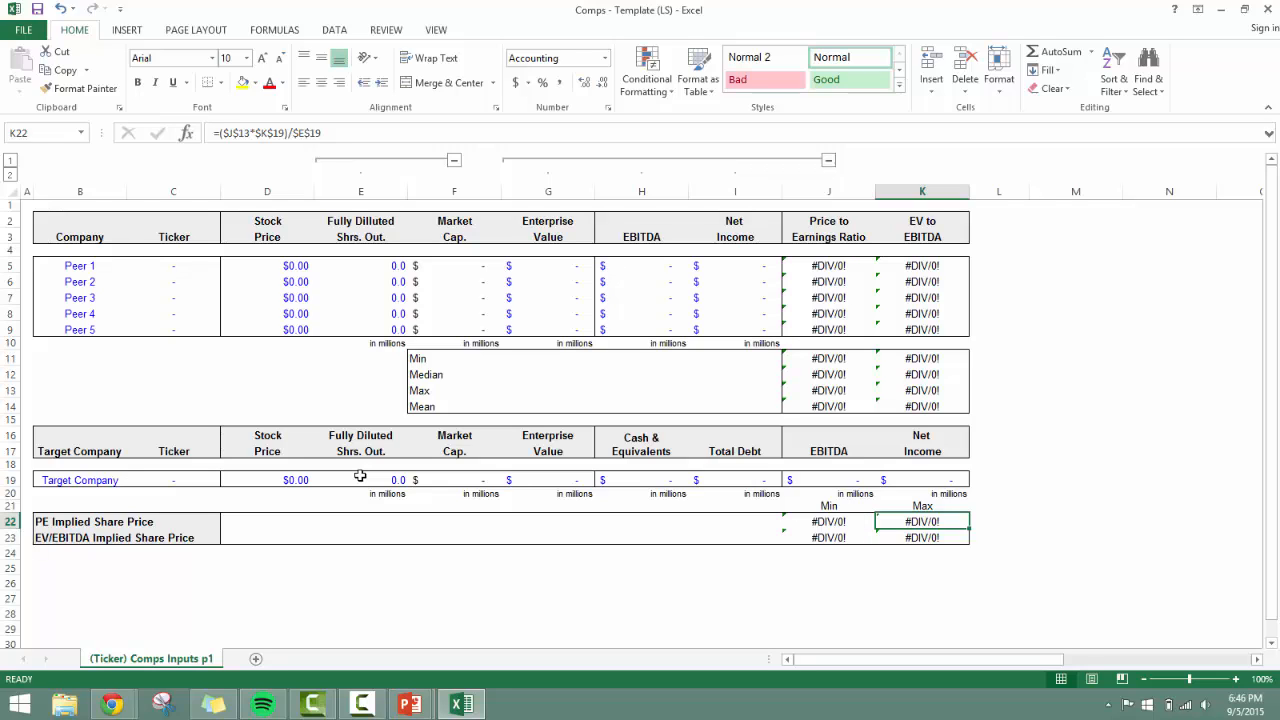
key(F2)
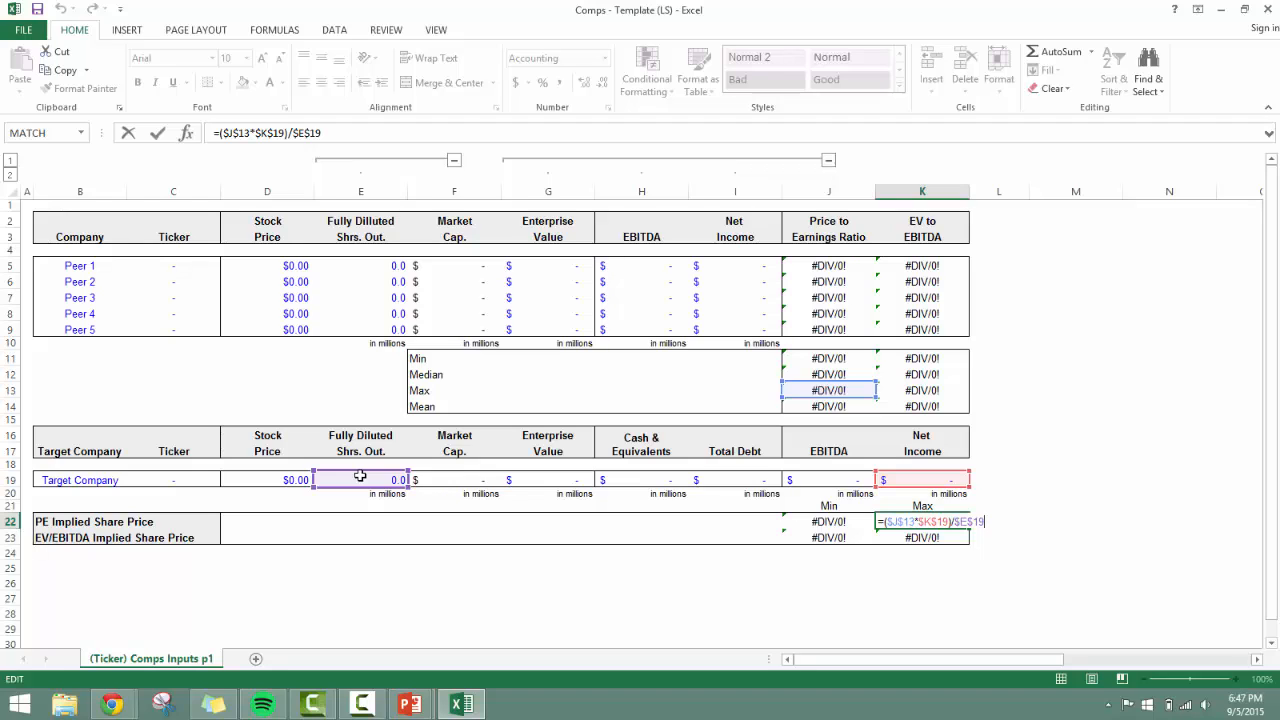
key(Escape)
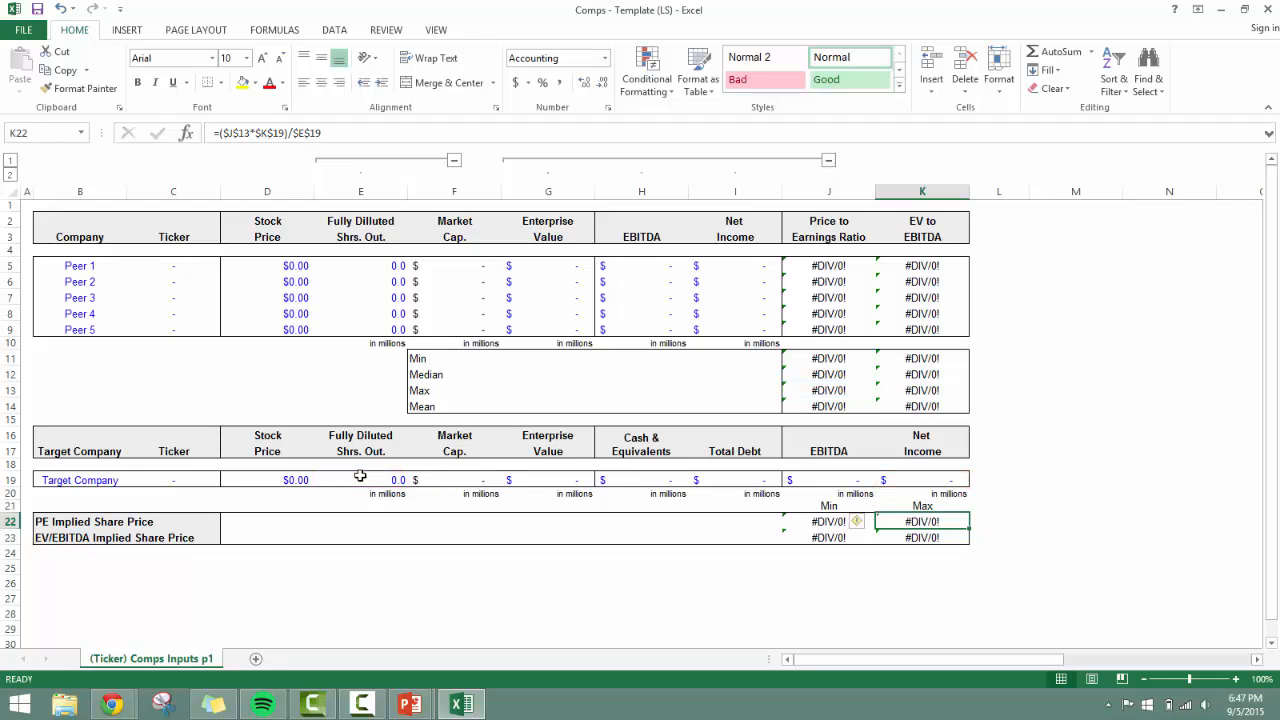
key(Left)
key(Right)
key(Left)
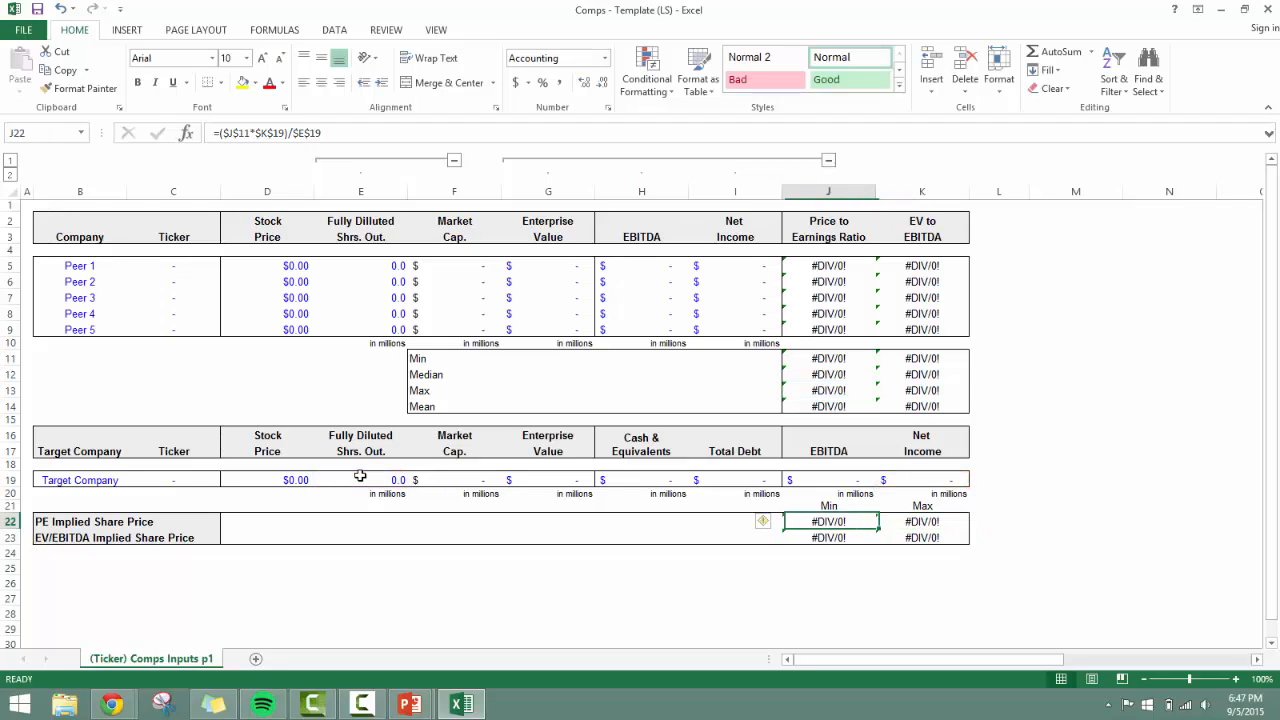
key(Right)
key(Left)
key(Right)
key(Left)
Trace the cell references of the Min and Max EV/EBITDA Implied Share Price formulas in J23 and K23.
key(Down)
key(F2)
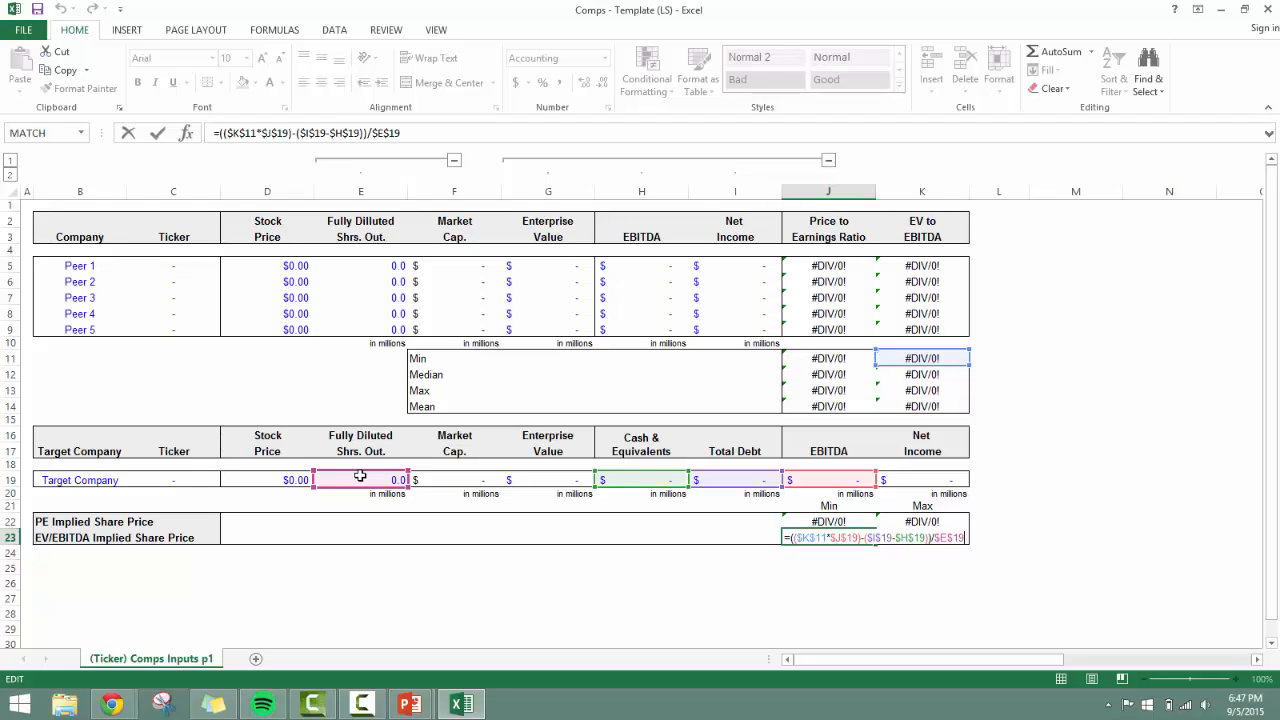
key(Tab)
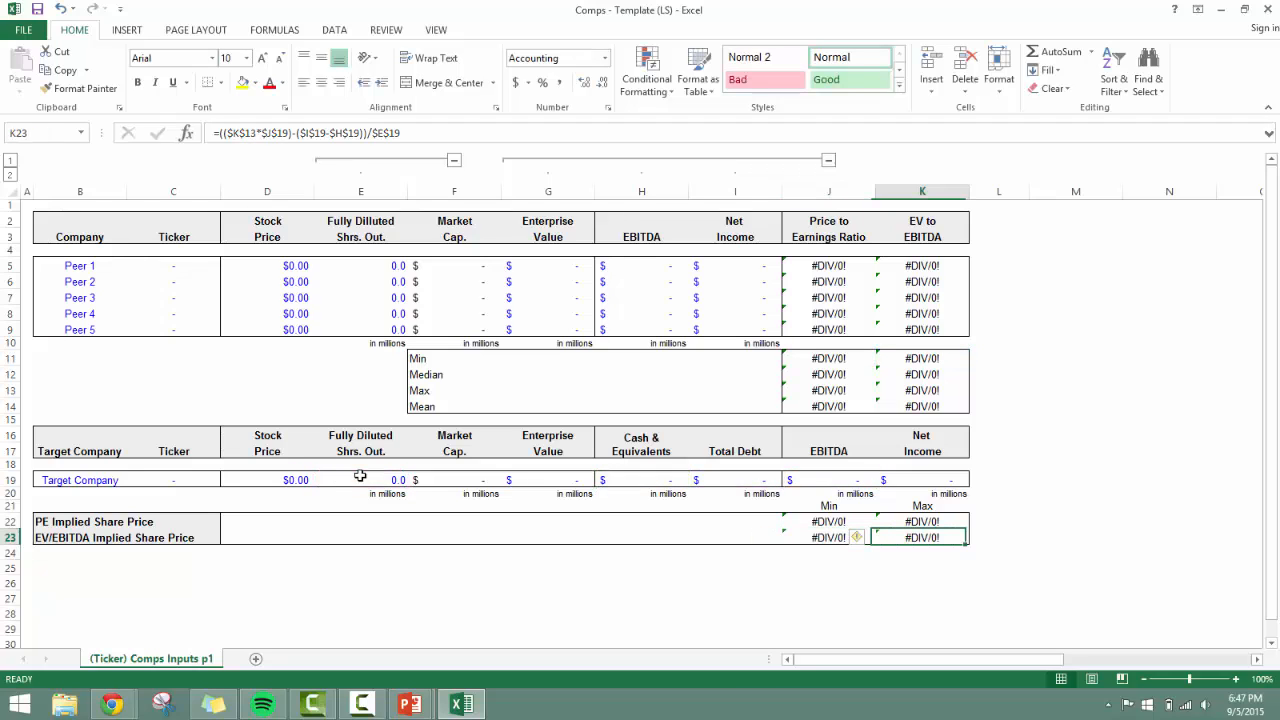
key(F2)
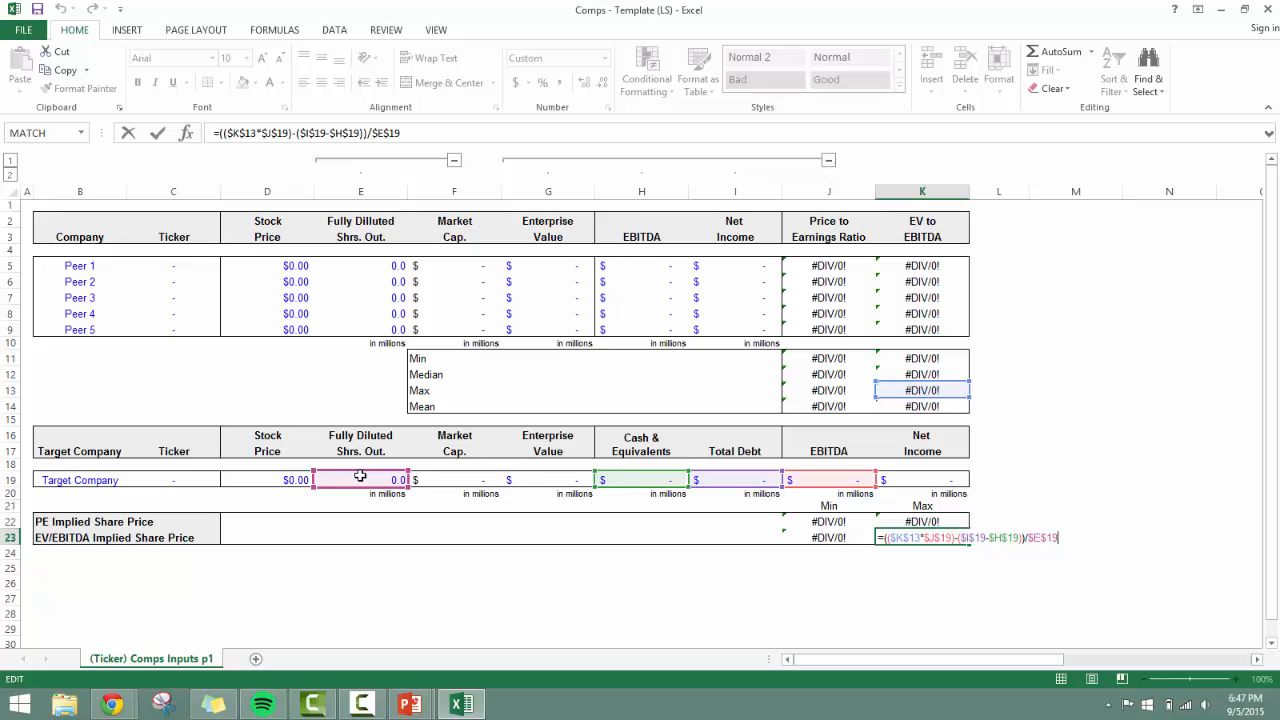
key(ctrl+Return)
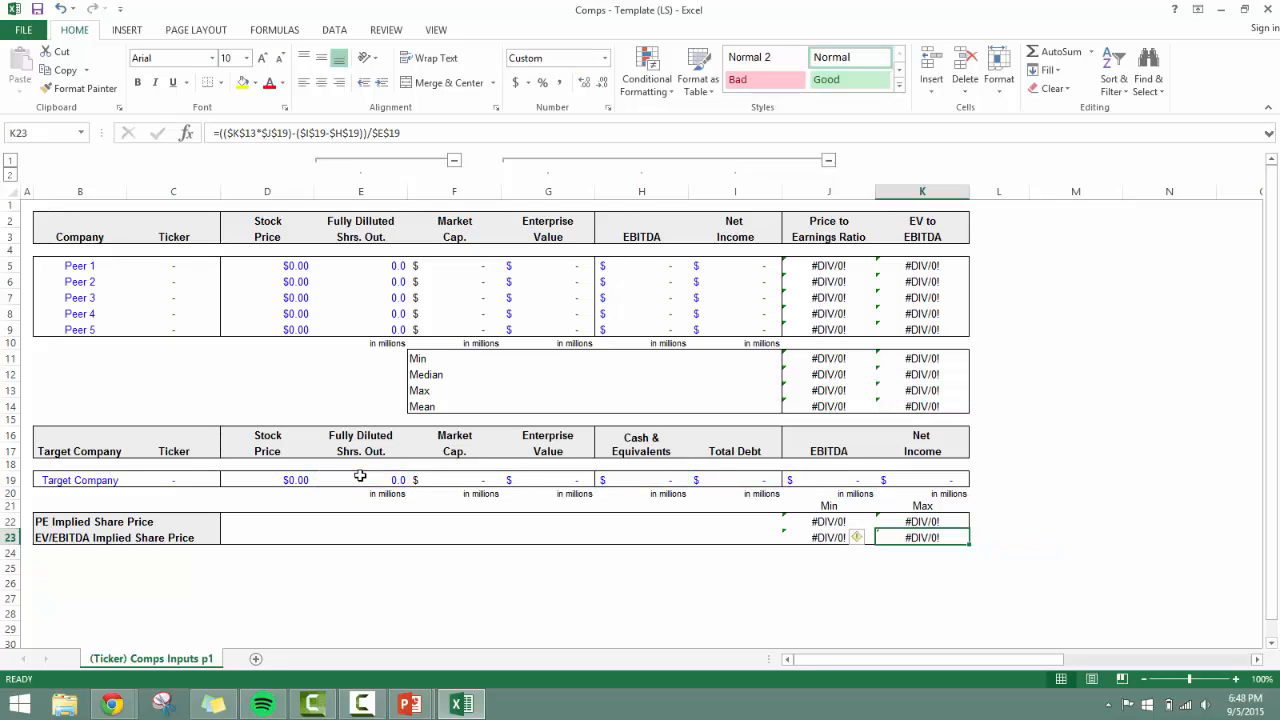
Recheck the Min and Max PE Implied Share Price formulas, switching between J22 and K22.
key(Up)
key(Left)
key(Right)
key(Left)
key(Right)
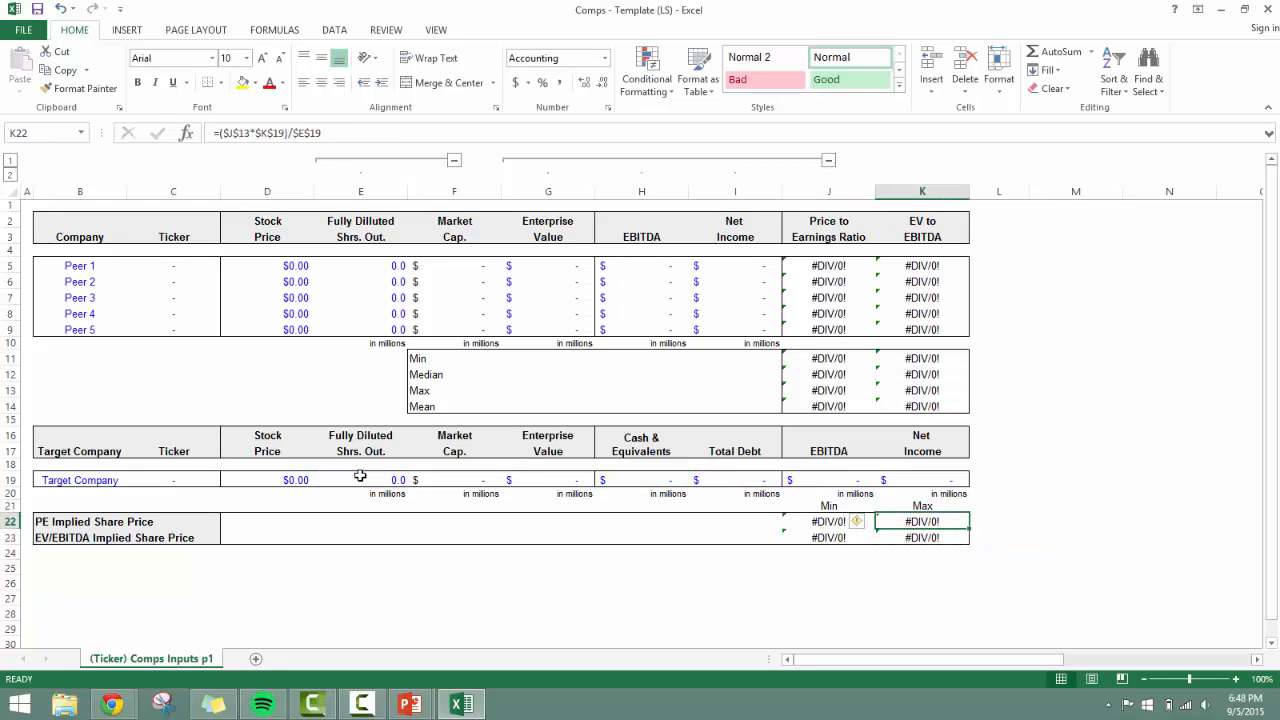
key(Left)
key(Right)
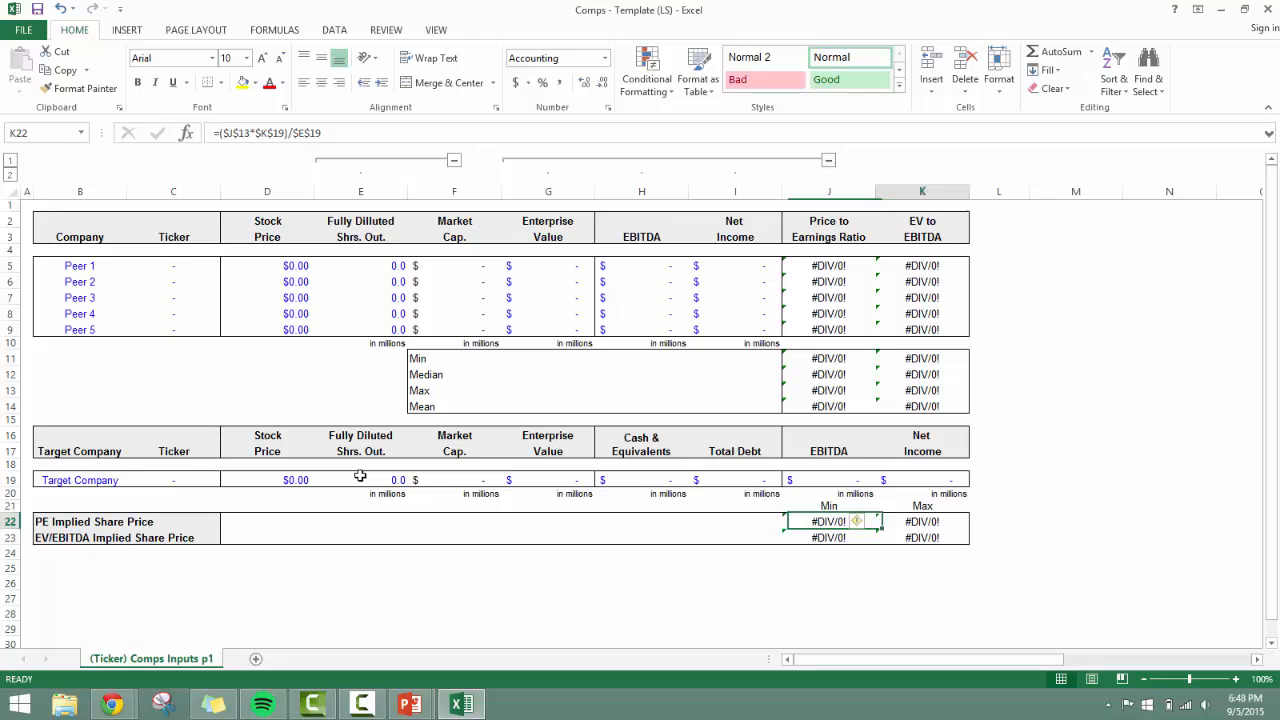
key(Down)
key(Left)
key(Left)
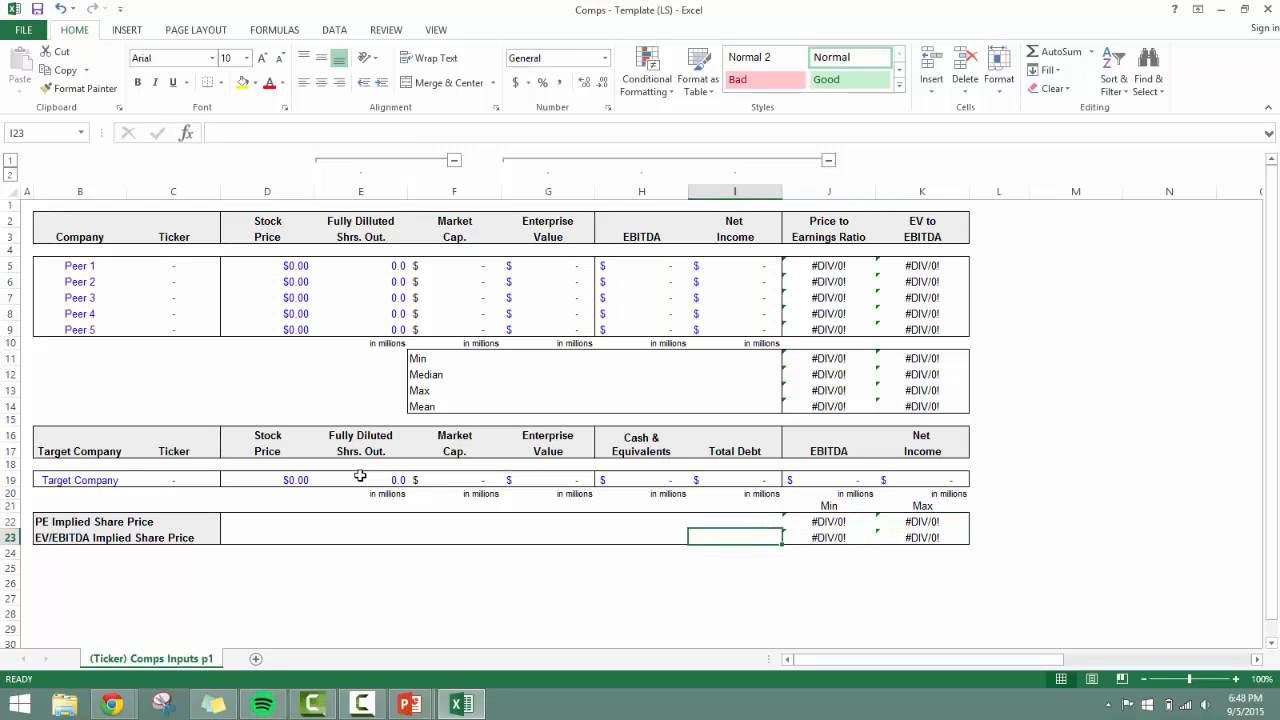
key(Left)
key(Left)
key(Left)
key(Right)
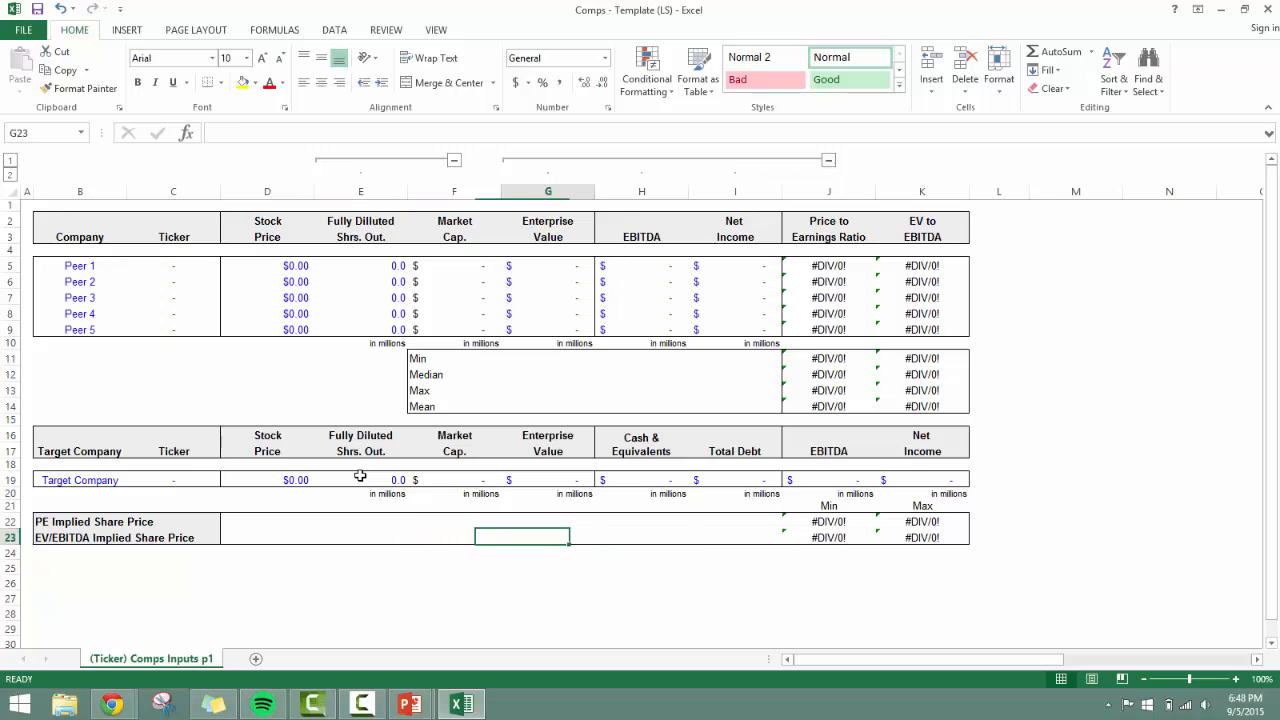
key(Right)
key(Right)
key(Right)
key(Right)
key(Right)
key(Right)
key(Left)
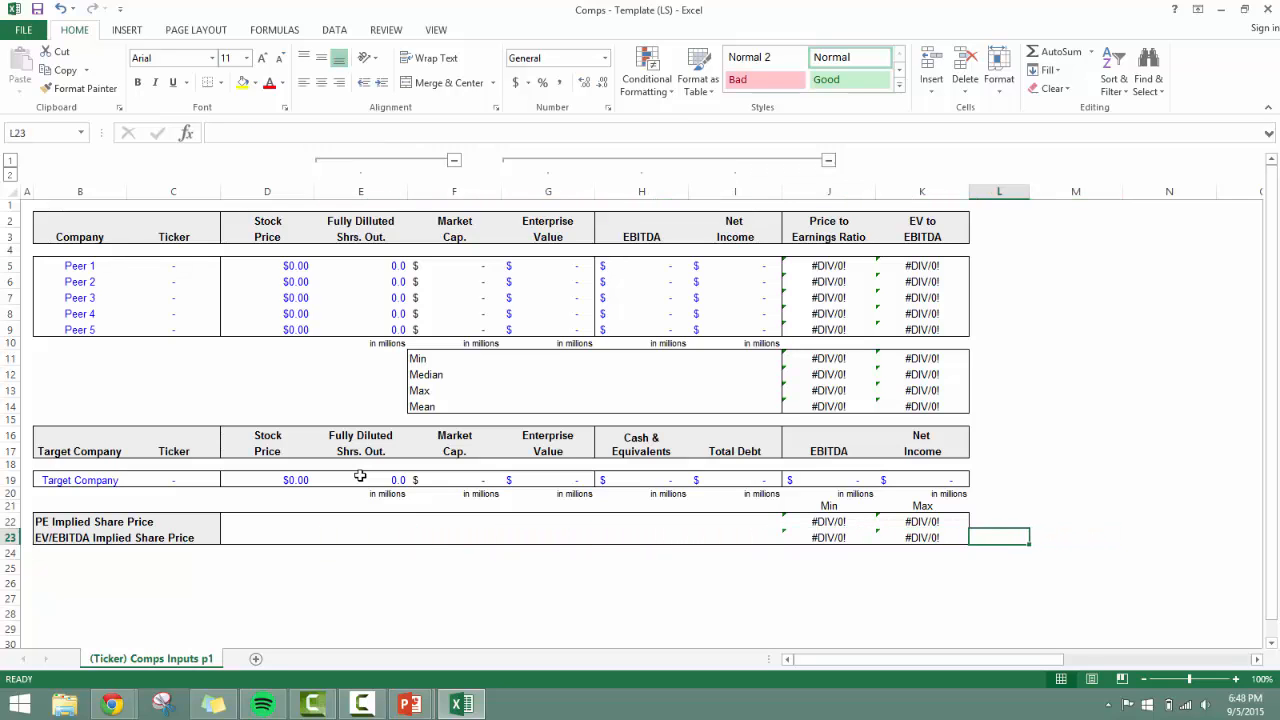